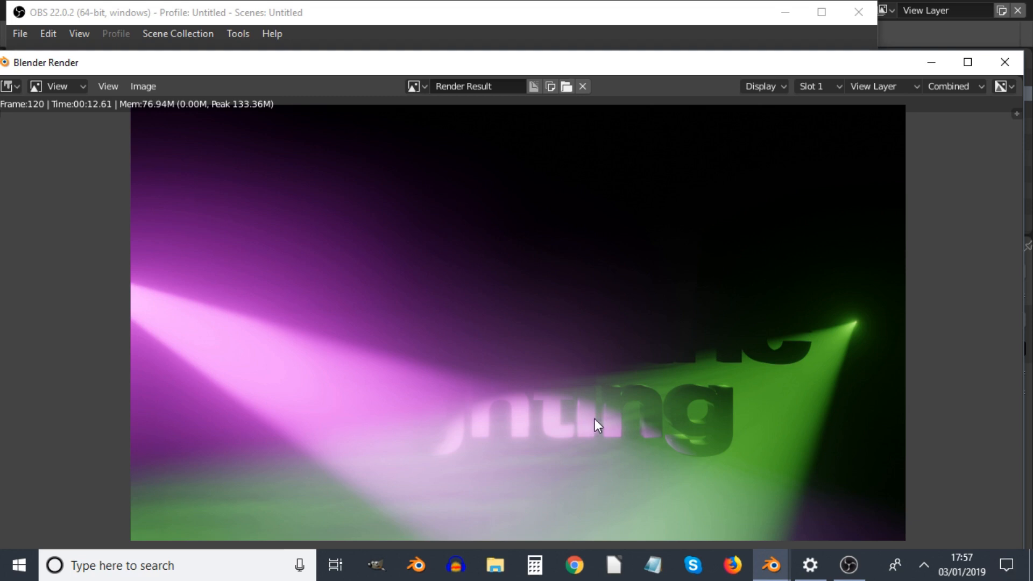
Close the render result and set the camera's clip end distance to 1000 m
{"action": "key", "text": "Escape"}
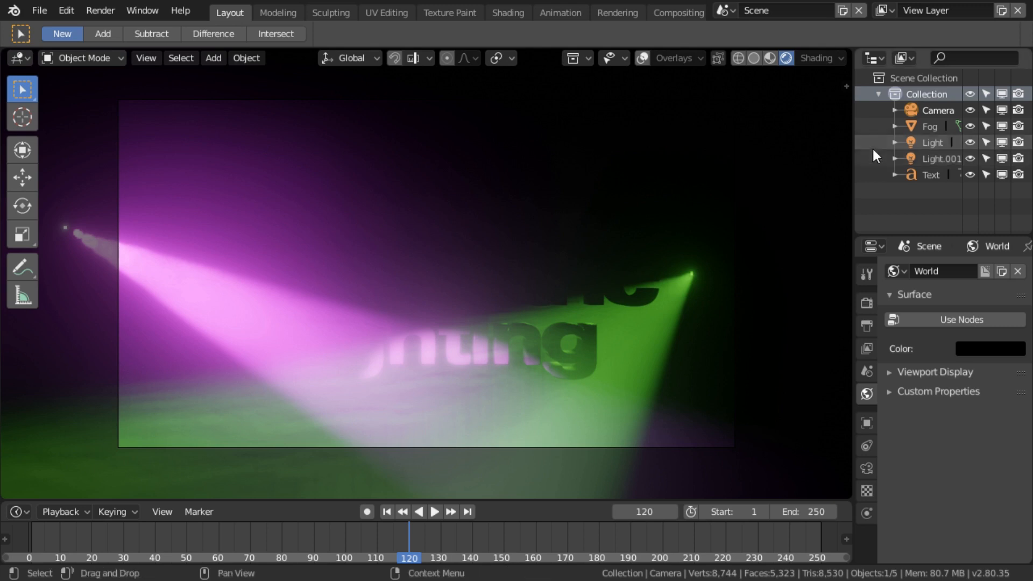
{"action": "left_click", "coordinate": [915, 111]}
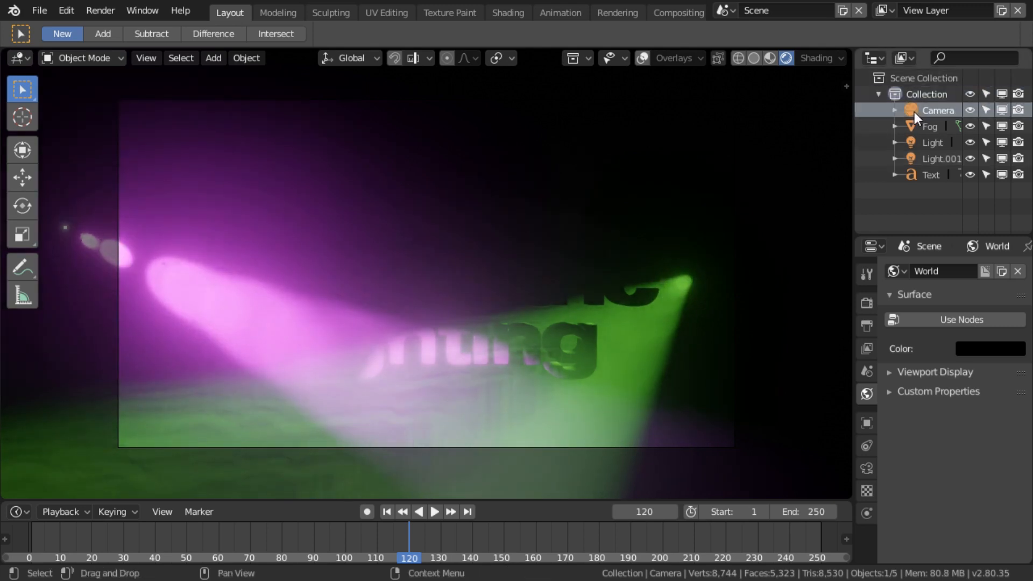
{"action": "left_click", "coordinate": [866, 468]}
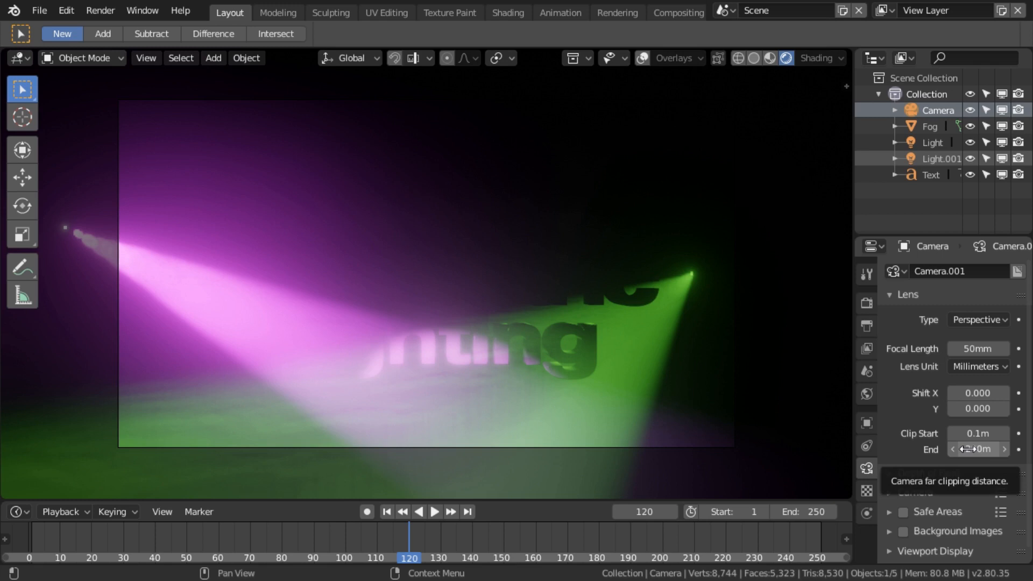
{"action": "left_click_drag", "start_coordinate": [965, 449], "coordinate": [980, 448]}
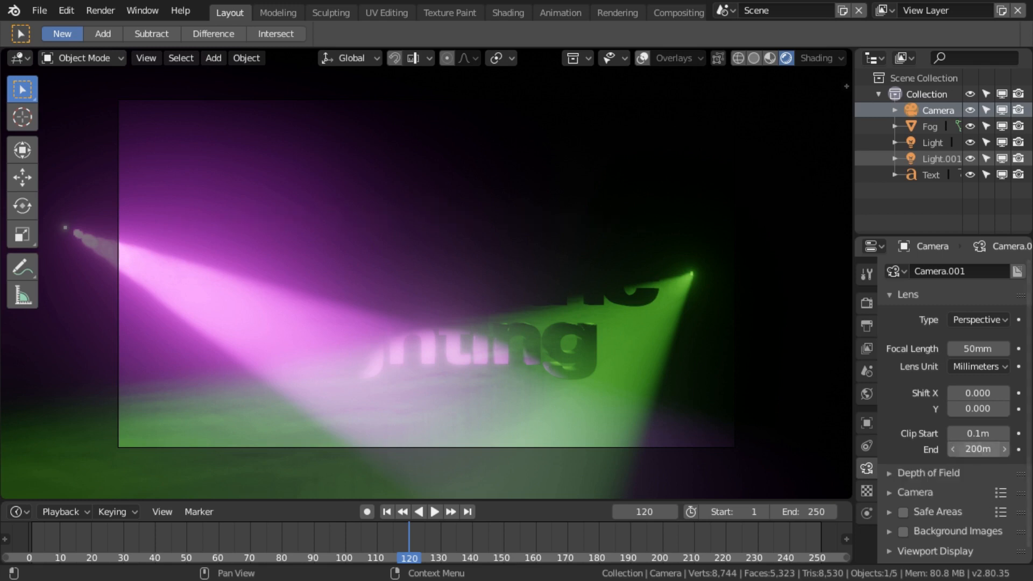
{"action": "left_click", "coordinate": [966, 449]}
{"action": "type", "text": "1000"}
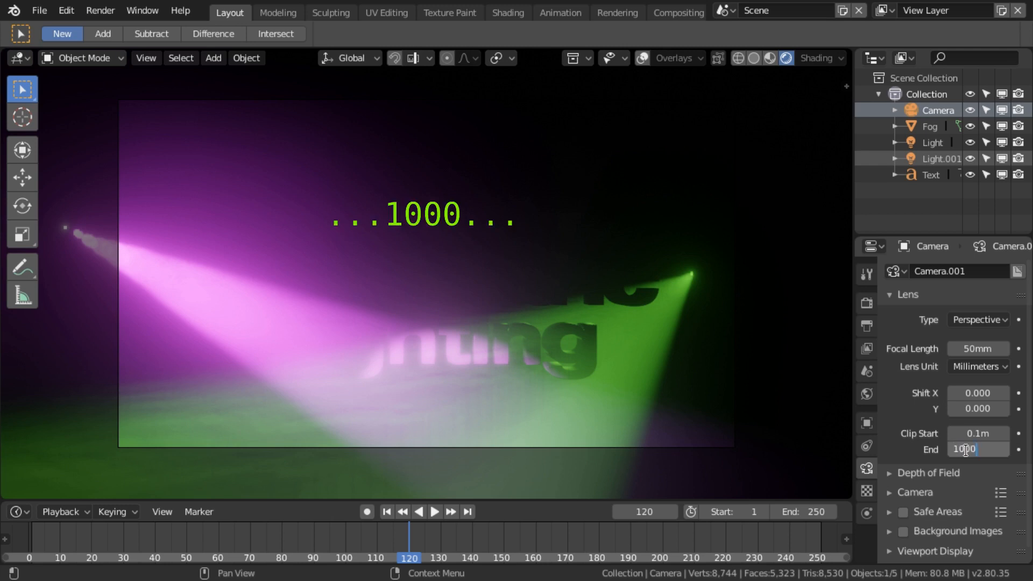
{"action": "key", "text": "Return"}
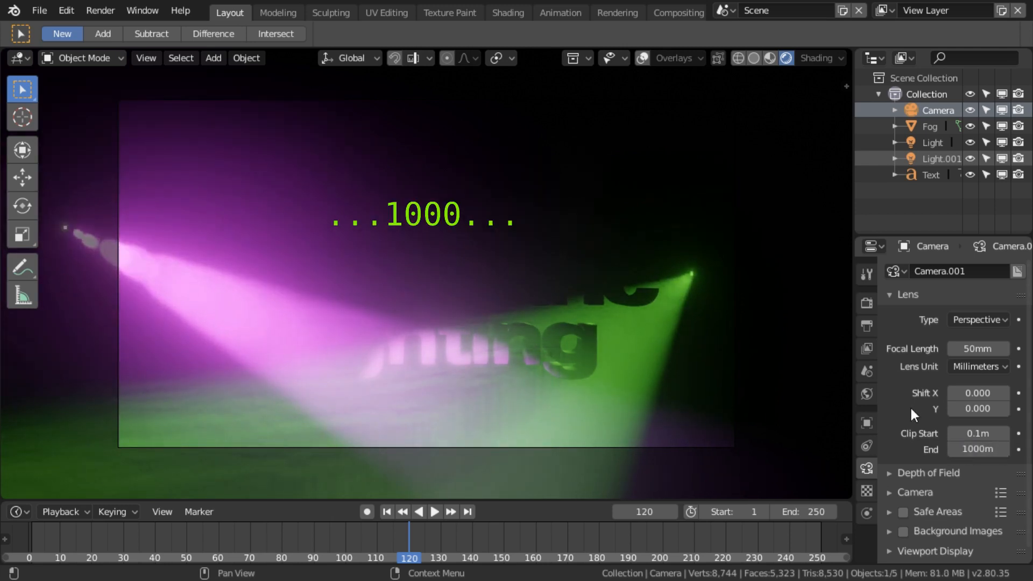
Enable the Mist pass in the view layer's render passes
{"action": "left_click", "coordinate": [867, 348]}
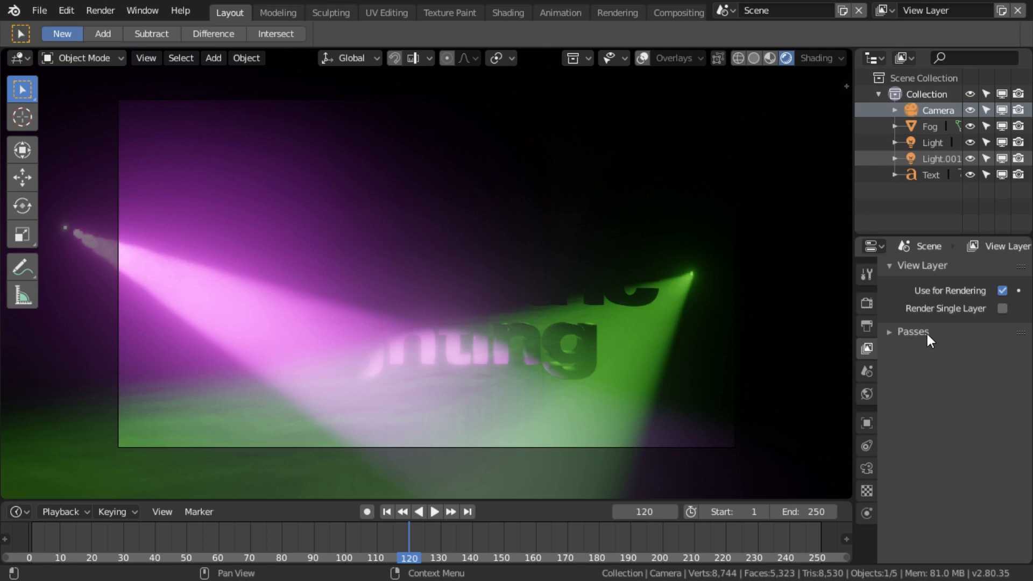
{"action": "left_click", "coordinate": [909, 332]}
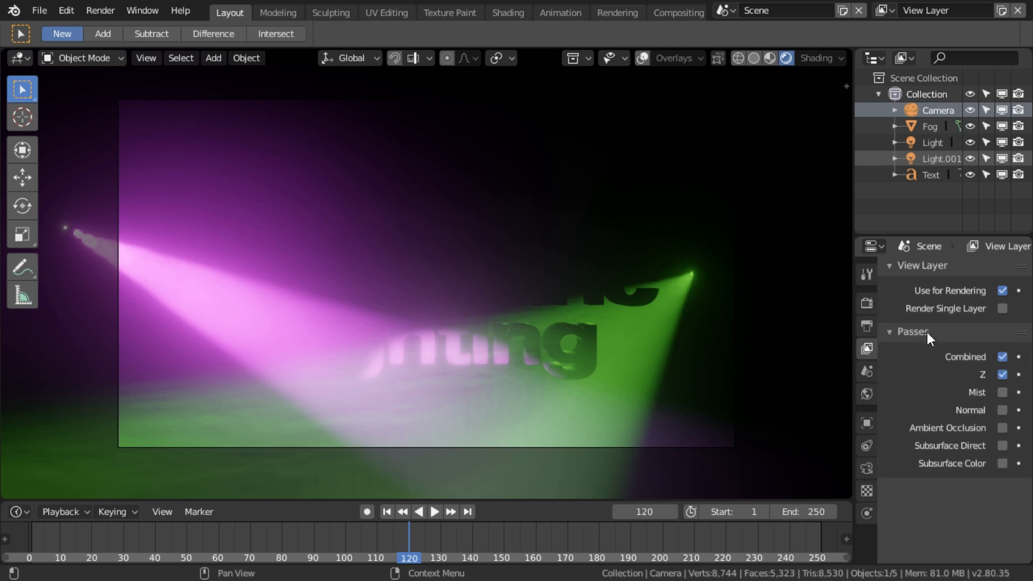
{"action": "left_click", "coordinate": [1003, 393]}
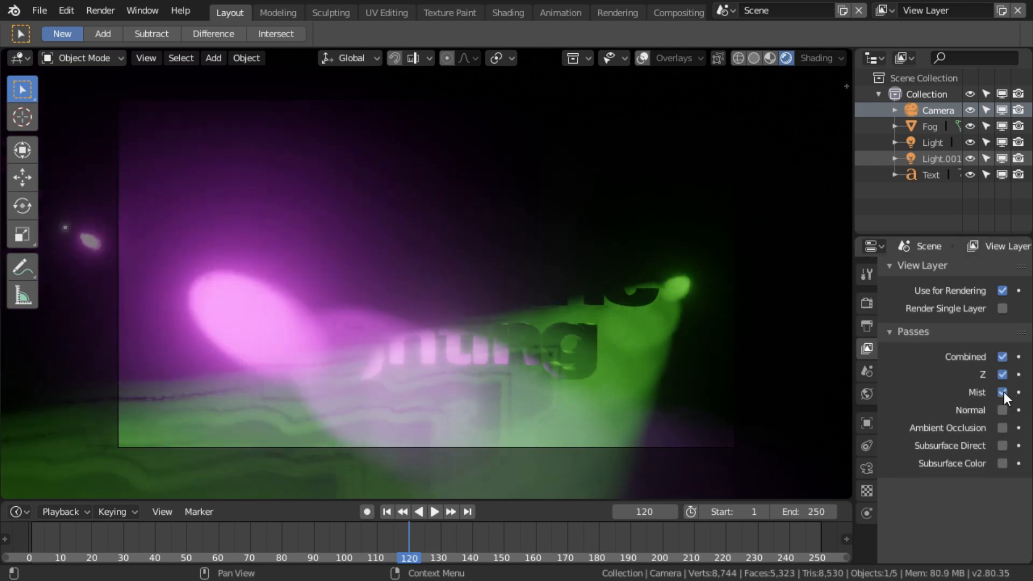
Set the world's mist pass depth to 500 m
{"action": "left_click", "coordinate": [867, 394]}
{"action": "left_click", "coordinate": [908, 373]}
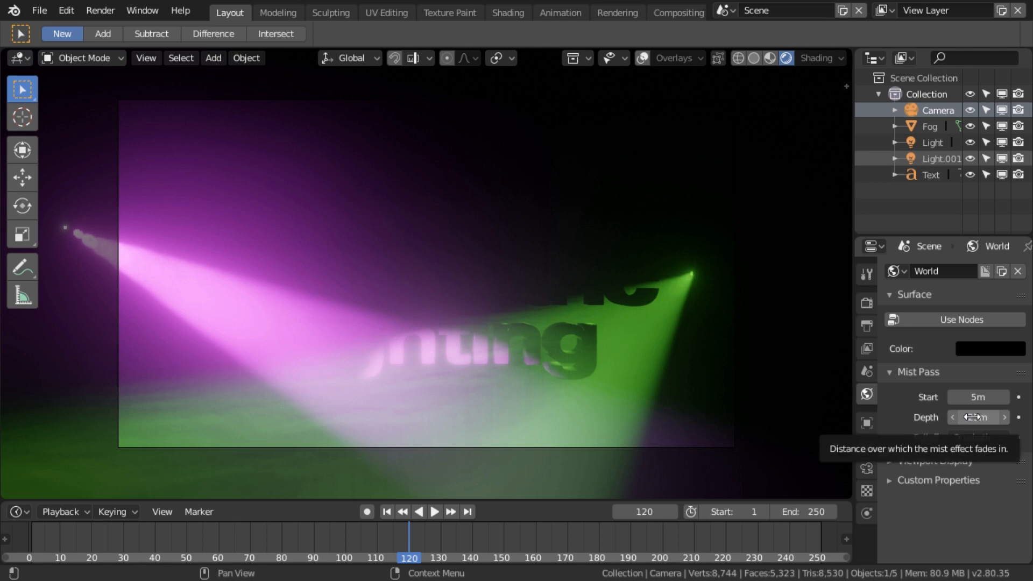
{"action": "left_click", "coordinate": [972, 418]}
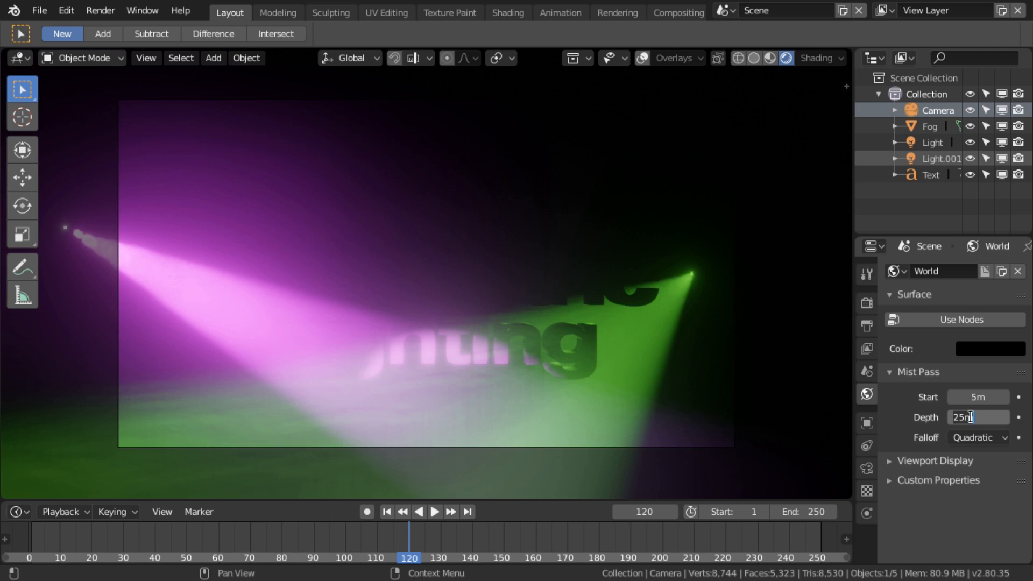
{"action": "type", "text": "500"}
{"action": "key", "text": "Return"}
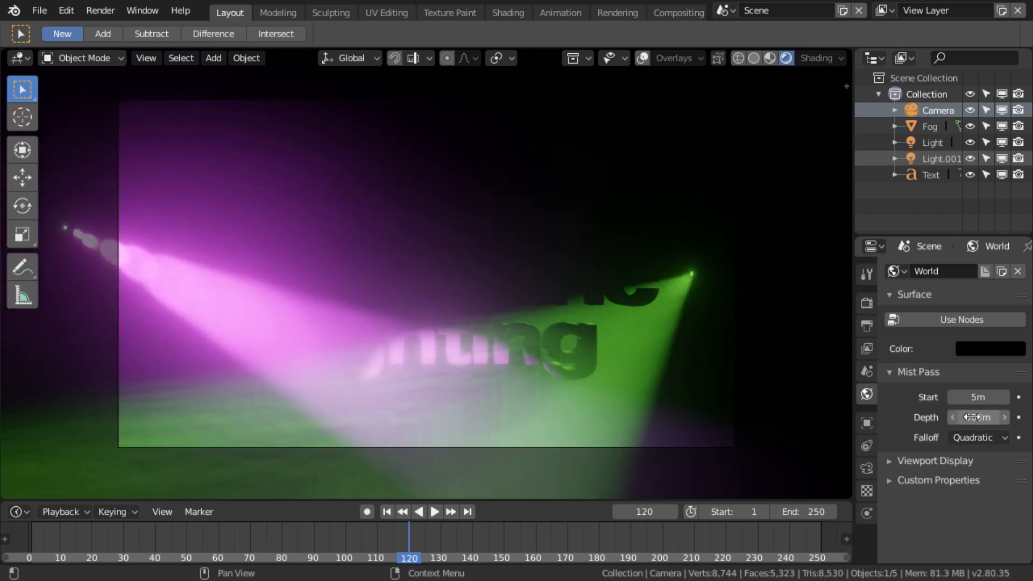
Check the camera's clipping settings and change the world's mist pass falloff to Linear
{"action": "left_click", "coordinate": [866, 468]}
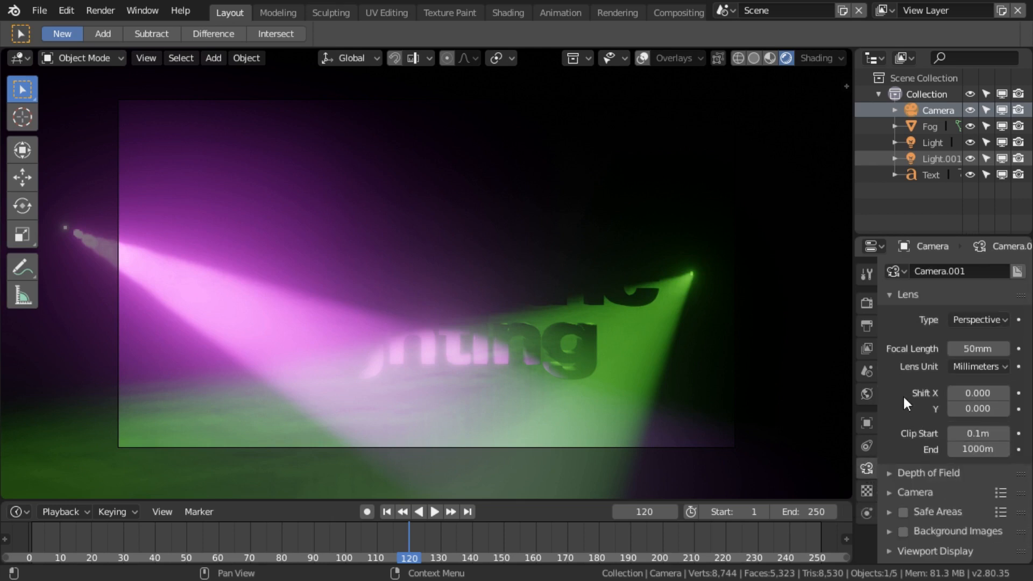
{"action": "left_click", "coordinate": [867, 394]}
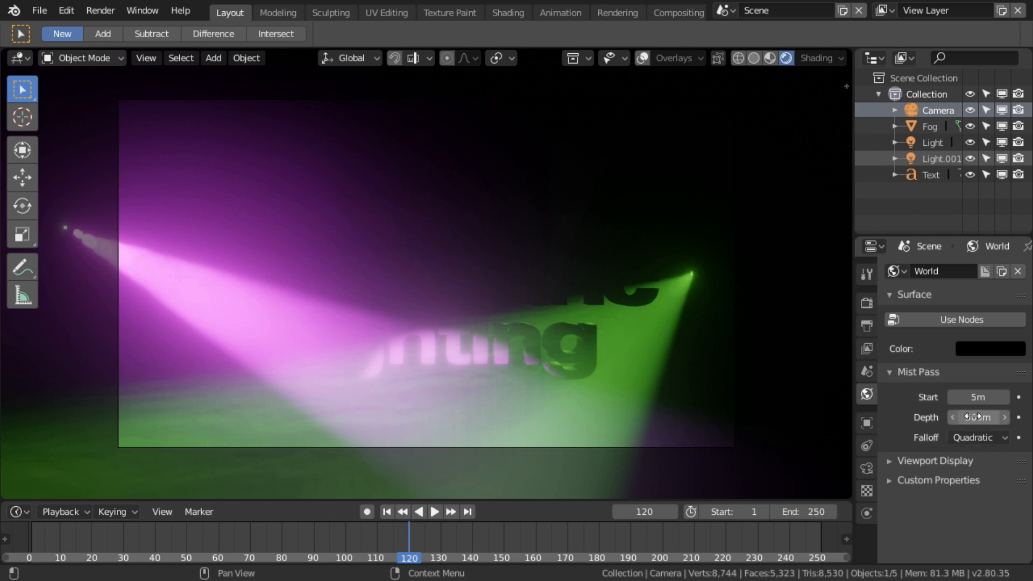
{"action": "left_click", "coordinate": [983, 441]}
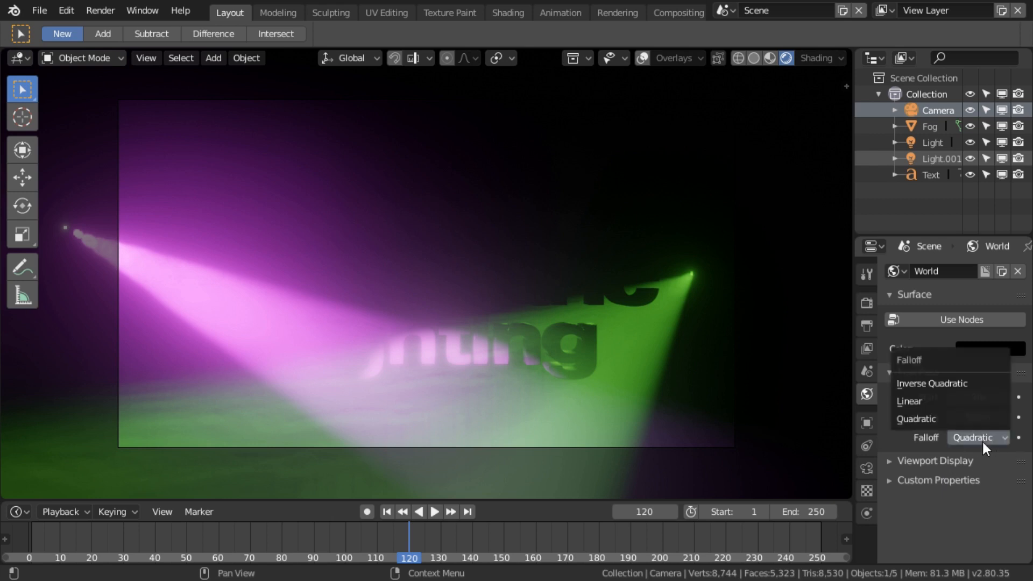
{"action": "left_click", "coordinate": [932, 402]}
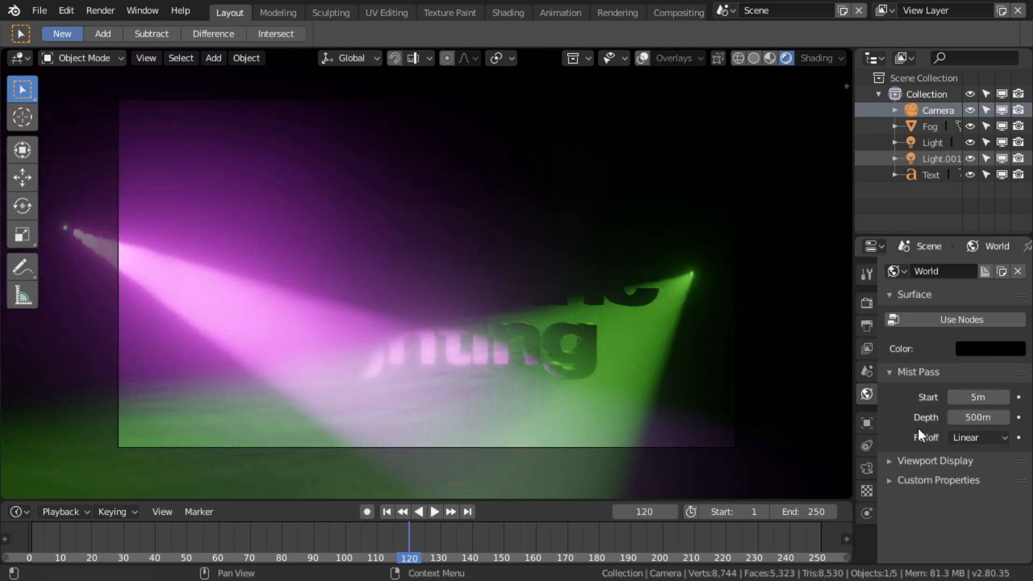
Render frame 120 again with the mist pass and close the render window
{"action": "key", "text": "F12"}
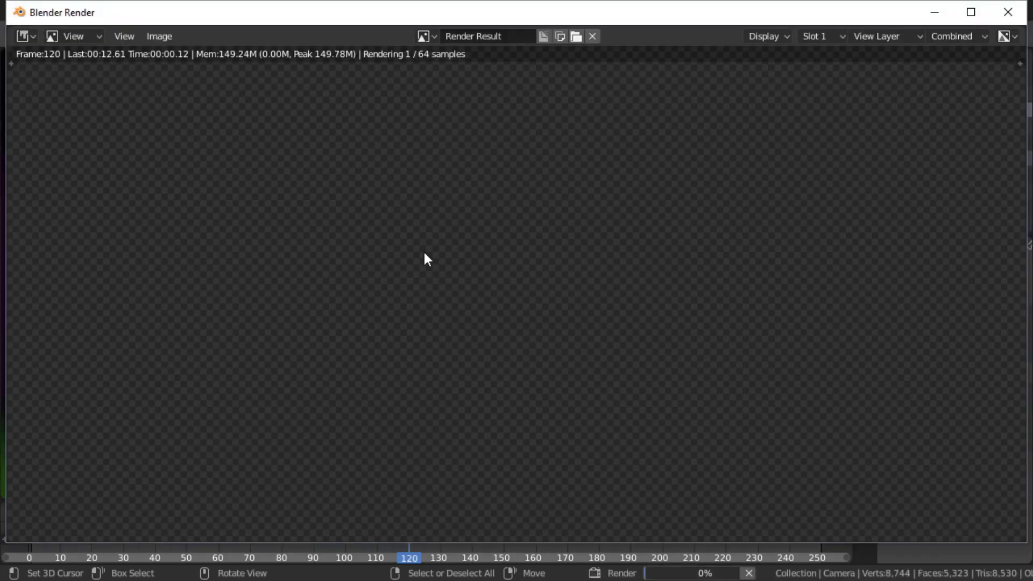
{"action": "key", "text": "Home"}
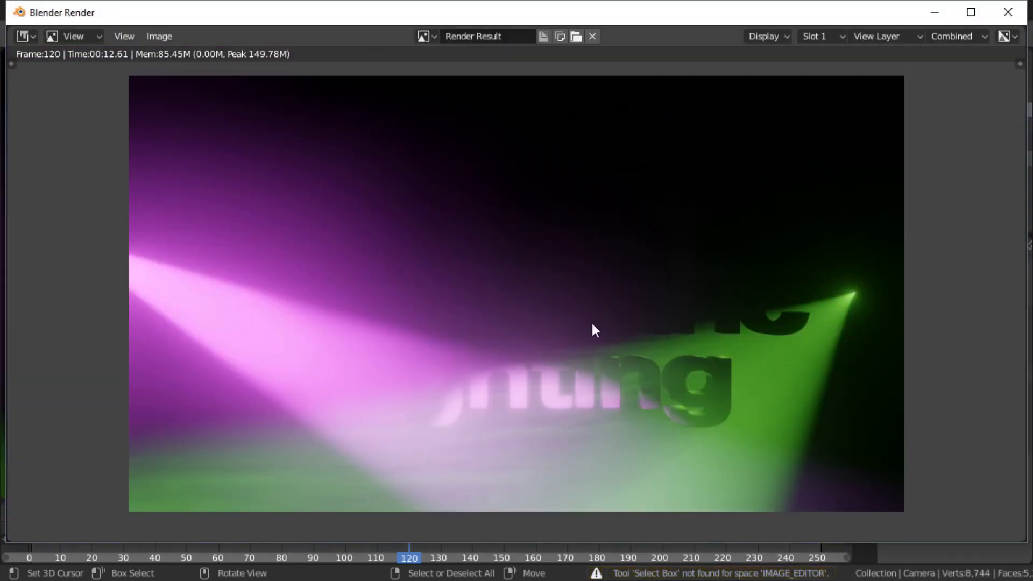
{"action": "left_click", "coordinate": [1008, 12]}
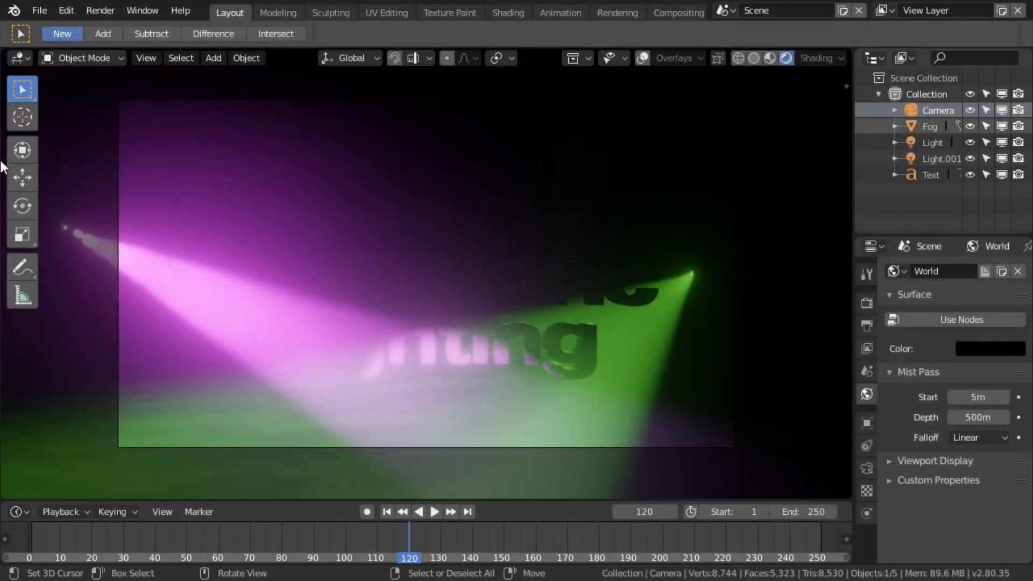
Switch the 3D viewport to the compositing editor and turn on Use Nodes, Auto Render and Backdrop
{"action": "left_click", "coordinate": [21, 56]}
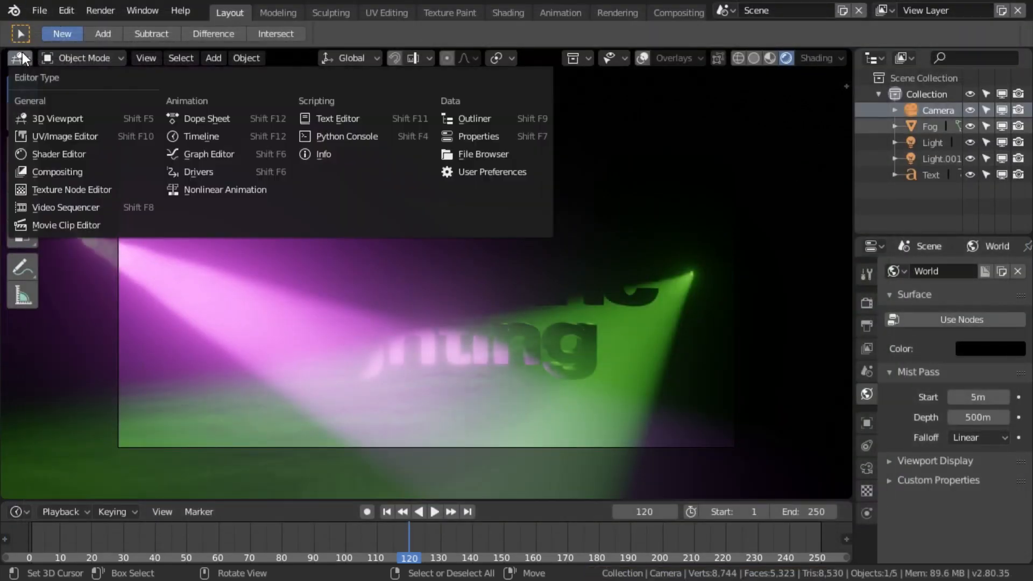
{"action": "left_click", "coordinate": [69, 172]}
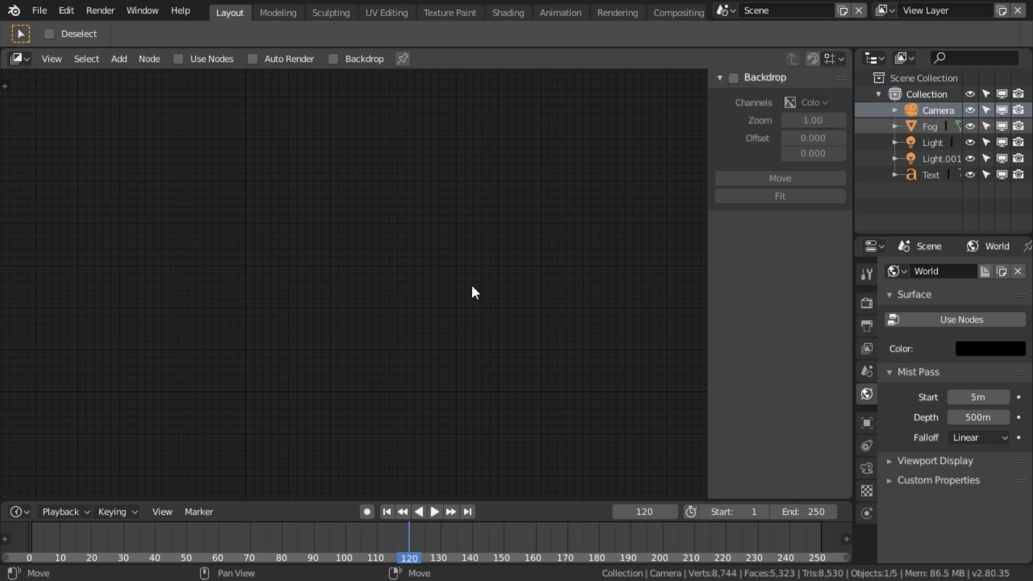
{"action": "left_click", "coordinate": [178, 59]}
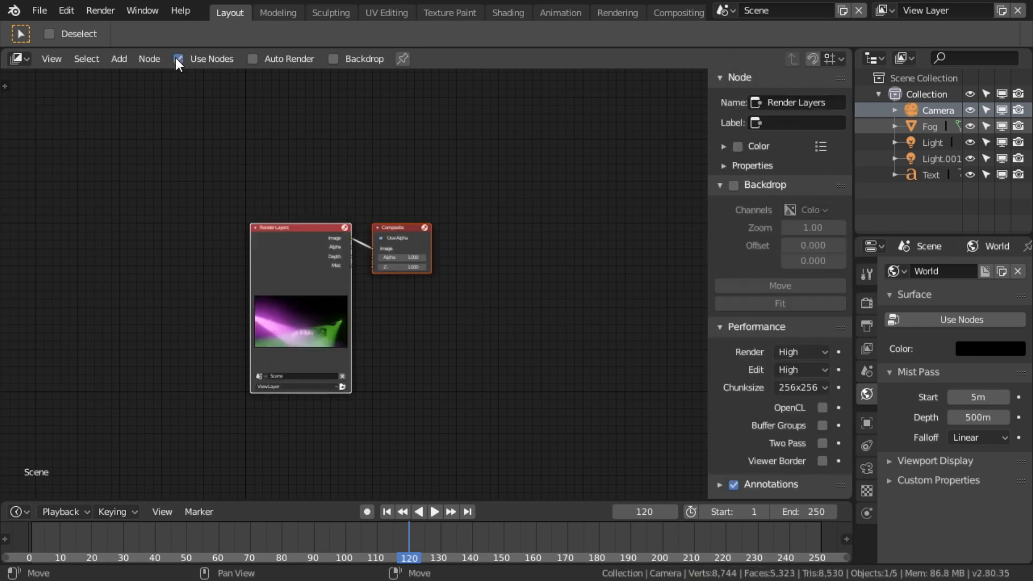
{"action": "left_click", "coordinate": [334, 59]}
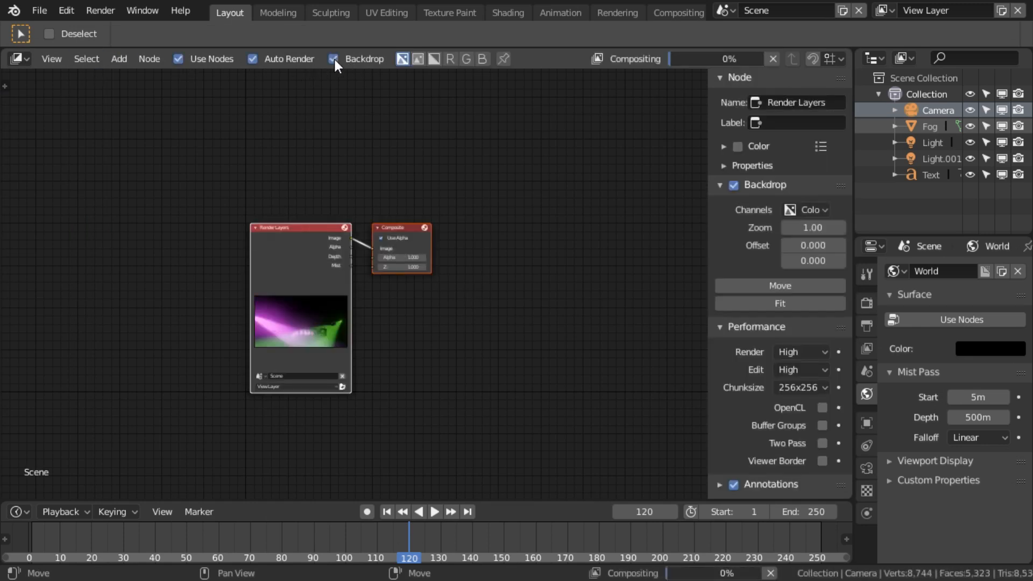
Move the Composite node farther from Render Layers and insert a reroute point on the link between them
{"action": "left_click_drag", "start_coordinate": [398, 227], "coordinate": [543, 203]}
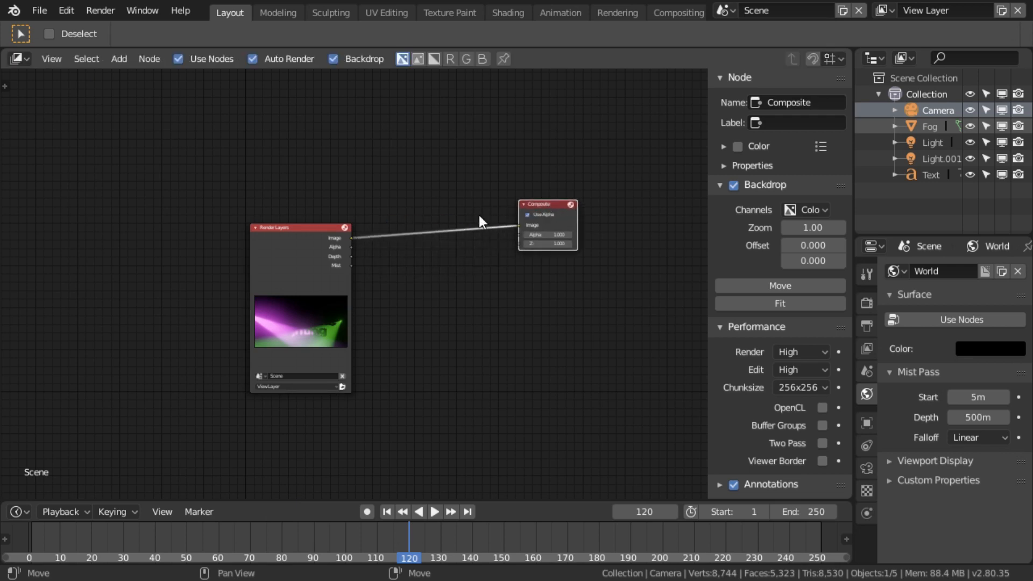
{"action": "right_click_drag", "start_coordinate": [479, 168], "coordinate": [499, 381], "text": "shift"}
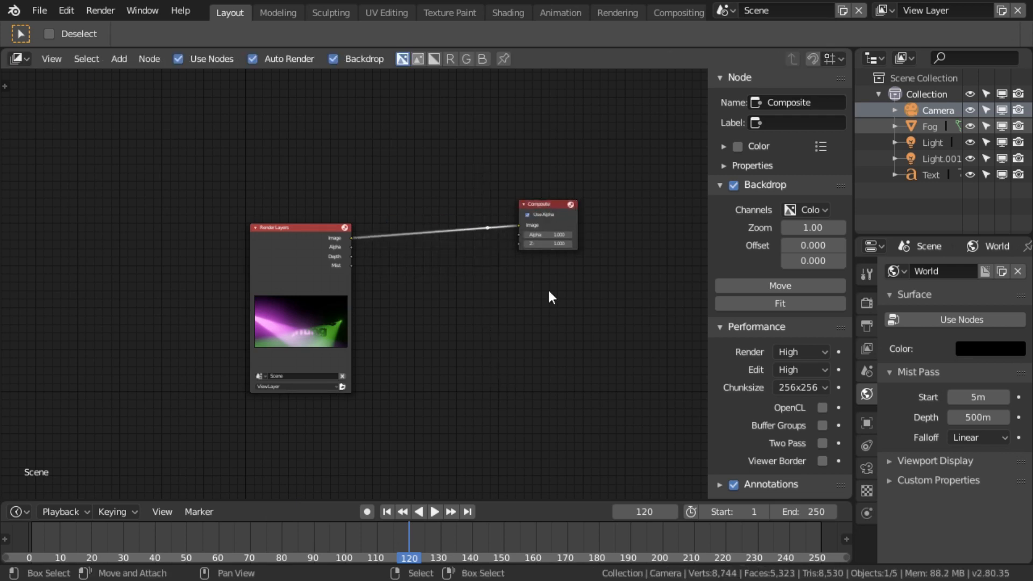
Add a Viewer node connected to the reroute point and reduce the backdrop zoom to 0.40
{"action": "key", "text": "shift+a"}
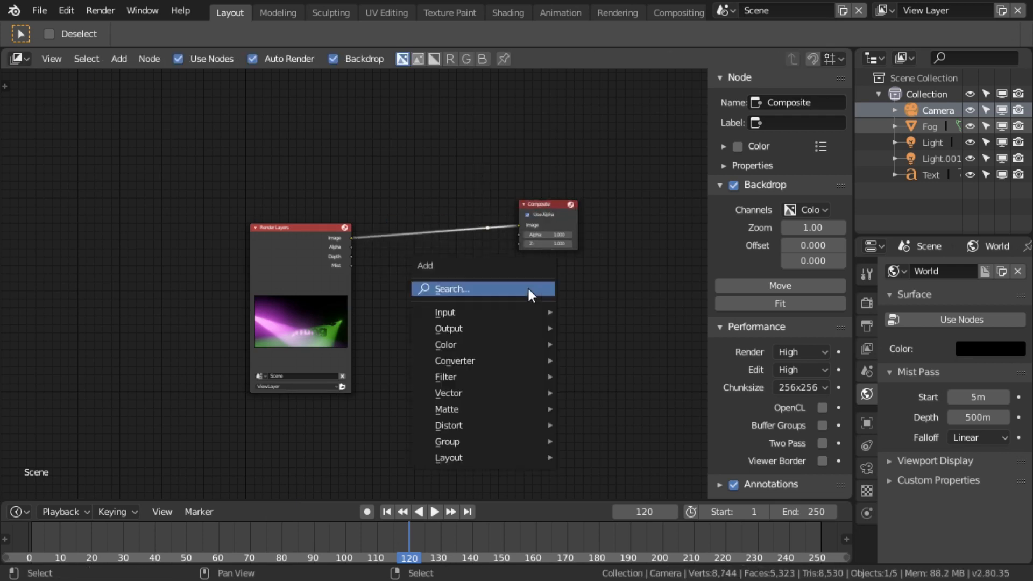
{"action": "mouse_move", "coordinate": [513, 330]}
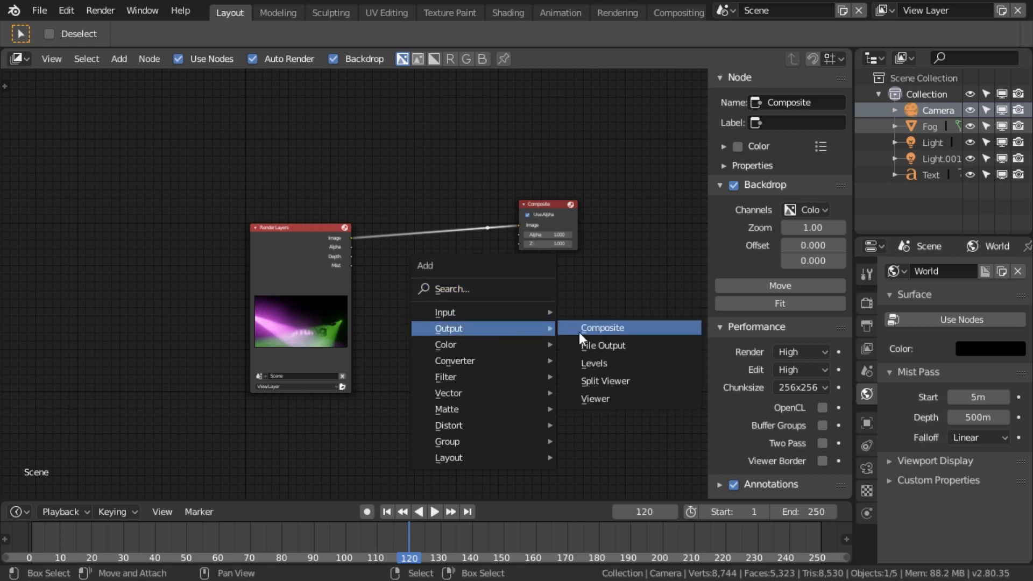
{"action": "left_click", "coordinate": [612, 396]}
{"action": "left_click", "coordinate": [492, 247]}
{"action": "left_click_drag", "start_coordinate": [486, 232], "coordinate": [525, 299]}
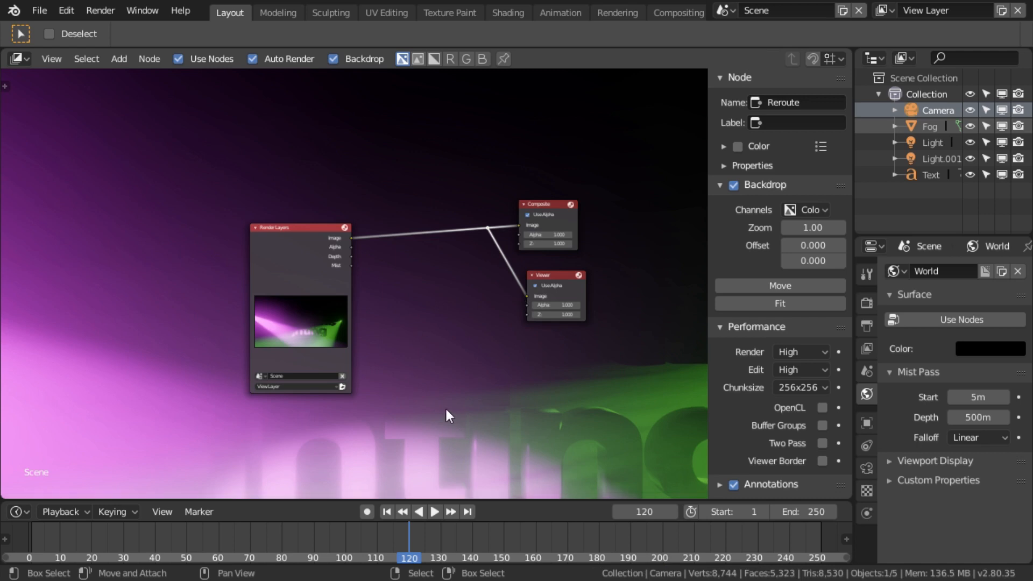
{"action": "key", "text": "v"}
{"action": "key", "text": "v"}
{"action": "key", "text": "v"}
{"action": "key", "text": "v"}
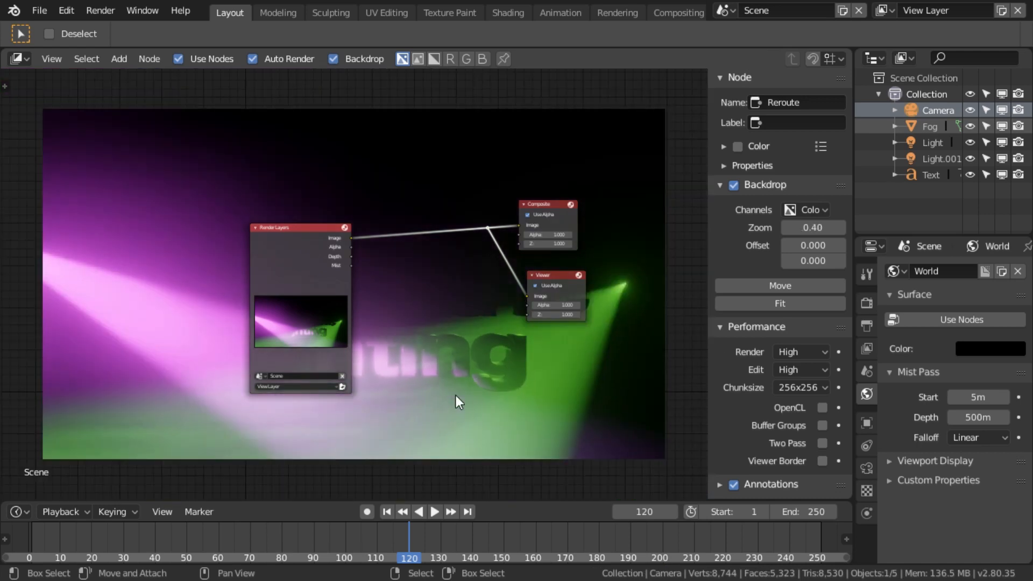
Move the Render Layers node farther from the output nodes and connect its Mist output to the reroute point
{"action": "left_click_drag", "start_coordinate": [276, 240], "coordinate": [150, 221]}
{"action": "left_click_drag", "start_coordinate": [225, 246], "coordinate": [371, 261]}
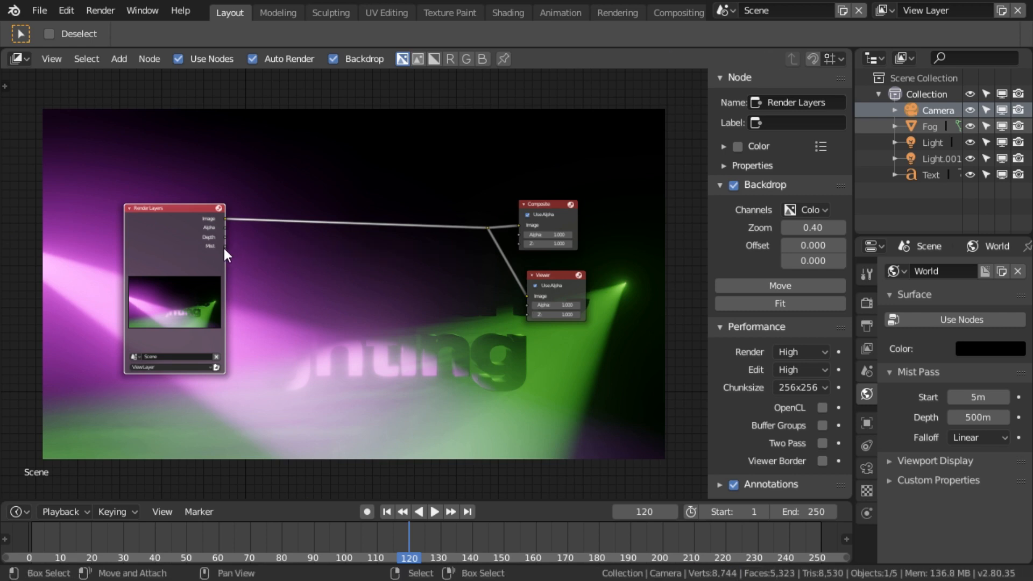
{"action": "left_click_drag", "start_coordinate": [224, 246], "coordinate": [508, 224]}
{"action": "left_click_drag", "start_coordinate": [223, 247], "coordinate": [485, 230]}
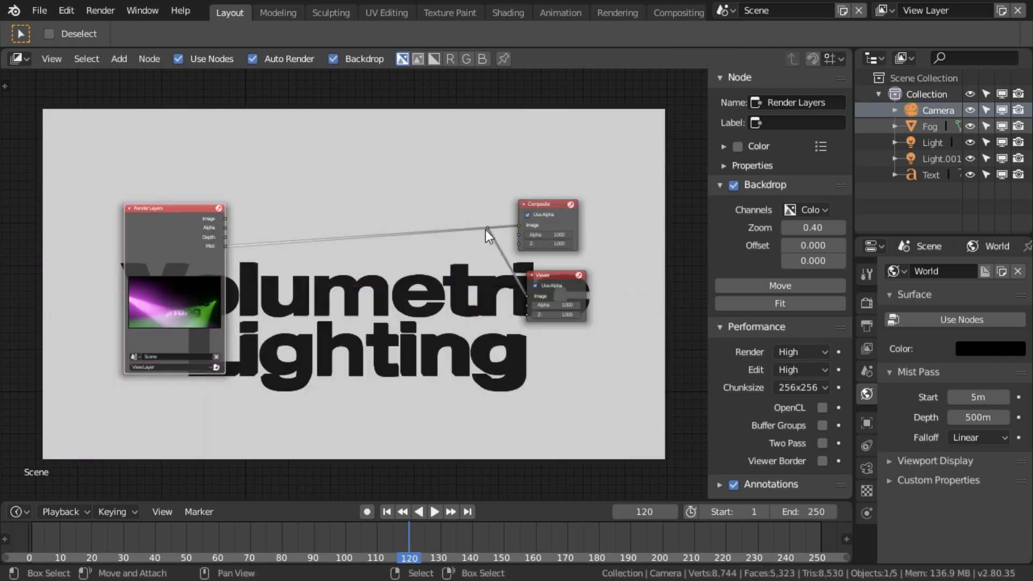
{"action": "middle_click_drag", "start_coordinate": [367, 395], "coordinate": [392, 409]}
{"action": "left_click_drag", "start_coordinate": [186, 268], "coordinate": [123, 209]}
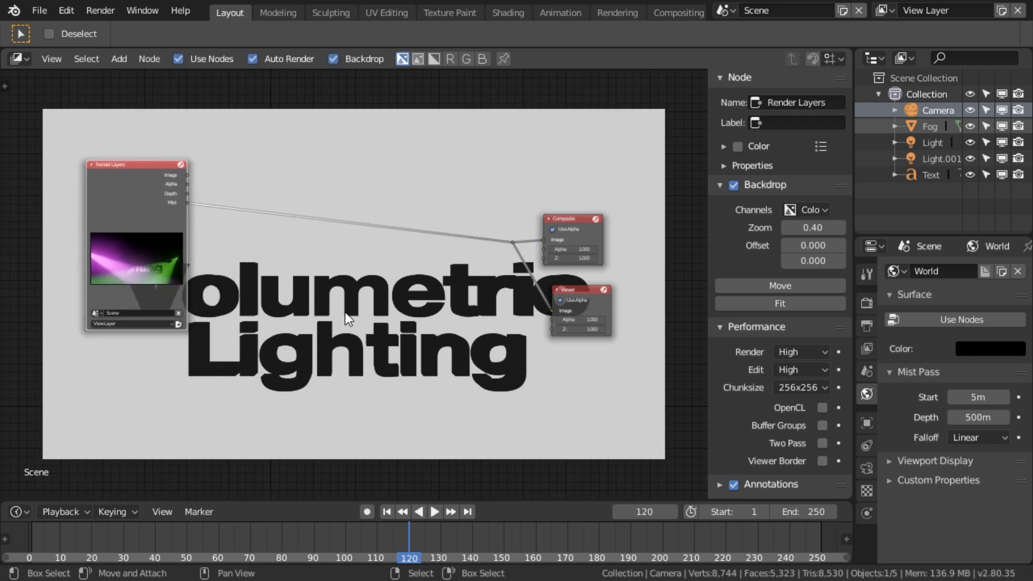
Insert an Invert node on the link from the Mist output and place it close to the Render Layers node
{"action": "middle_click_drag", "start_coordinate": [322, 326], "coordinate": [318, 331]}
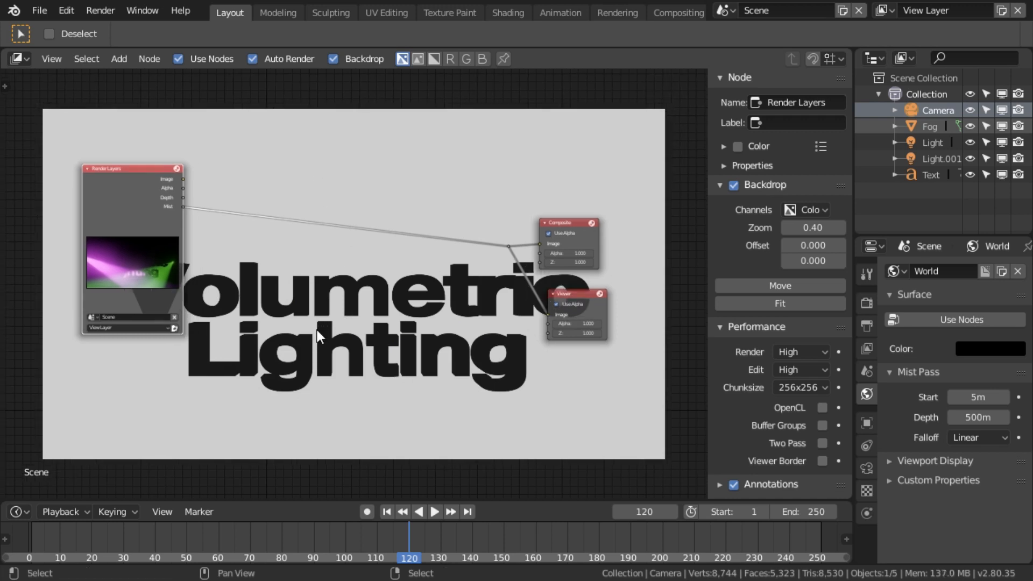
{"action": "key", "text": "shift+a"}
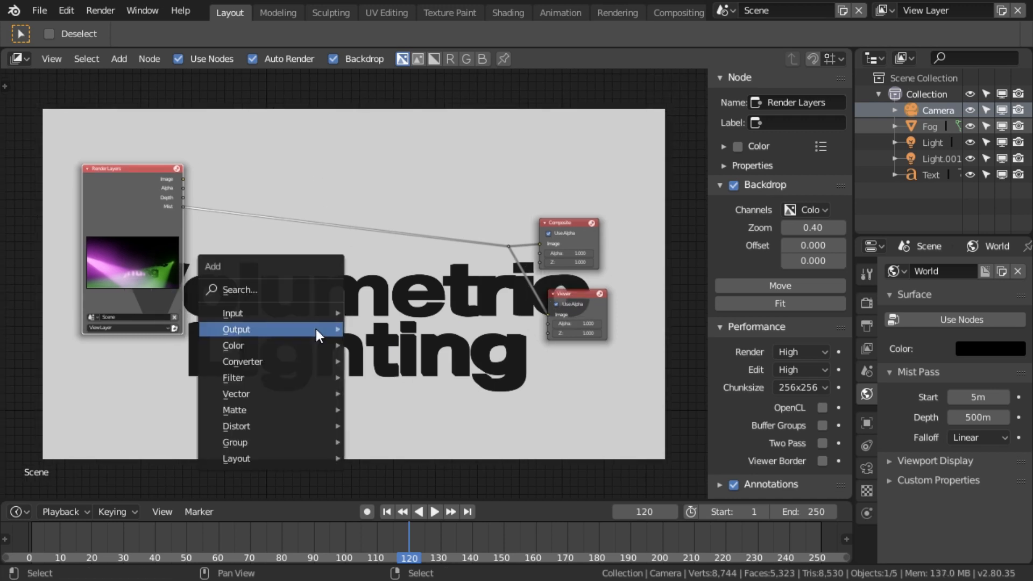
{"action": "left_click", "coordinate": [261, 286]}
{"action": "type", "text": "in"}
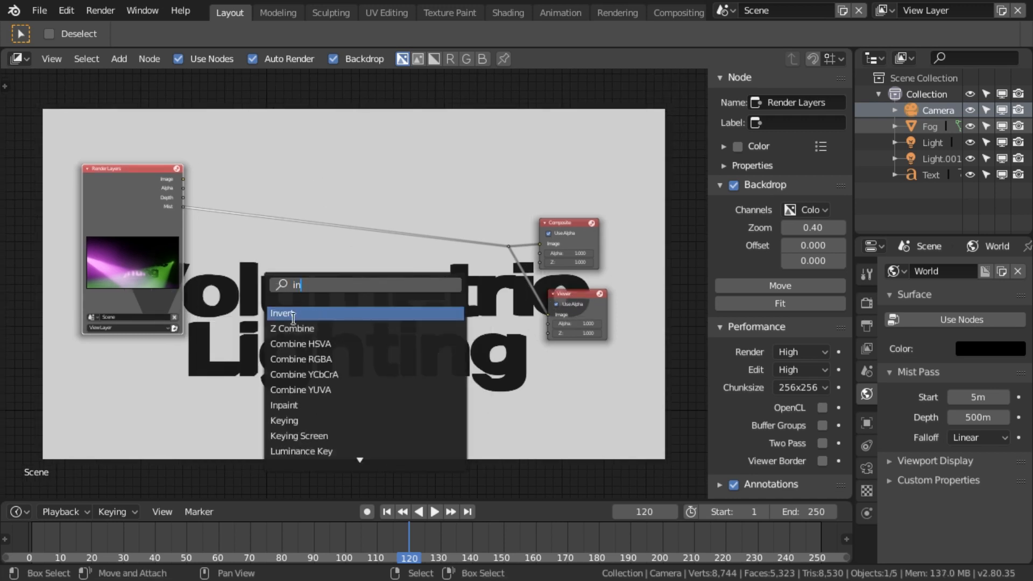
{"action": "key", "text": "Return"}
{"action": "left_click", "coordinate": [258, 203]}
{"action": "middle_click_drag", "start_coordinate": [378, 318], "coordinate": [406, 346]}
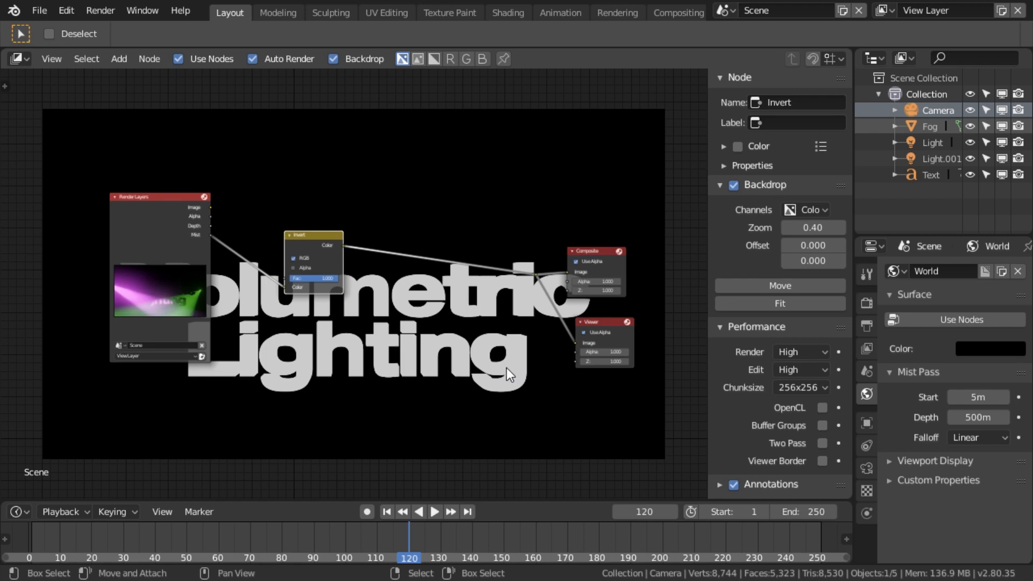
{"action": "left_click_drag", "start_coordinate": [305, 237], "coordinate": [266, 276]}
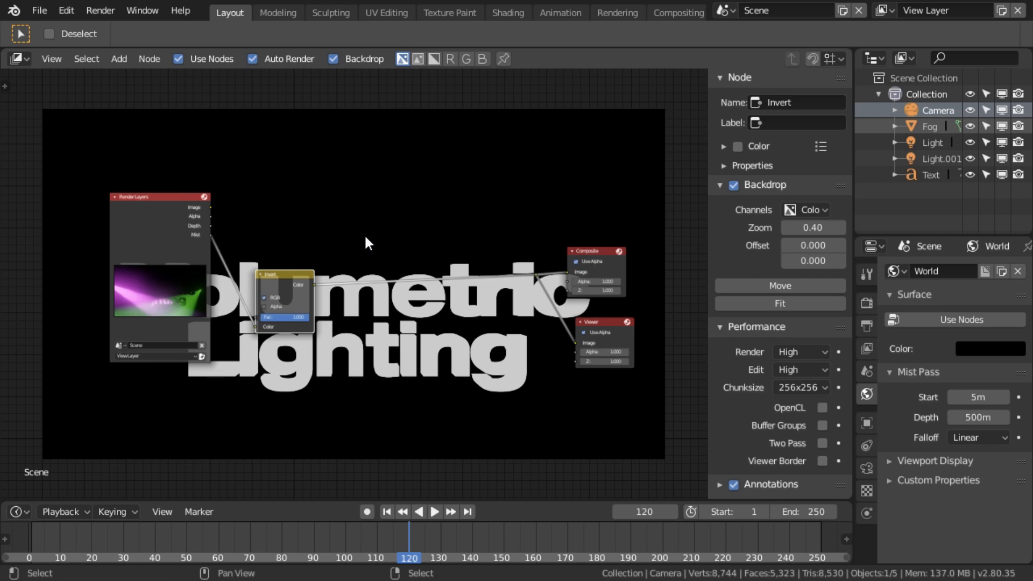
Insert a Set Alpha node between Invert and the reroute point and connect Invert's Color output to its Alpha input
{"action": "key", "text": "shift+a"}
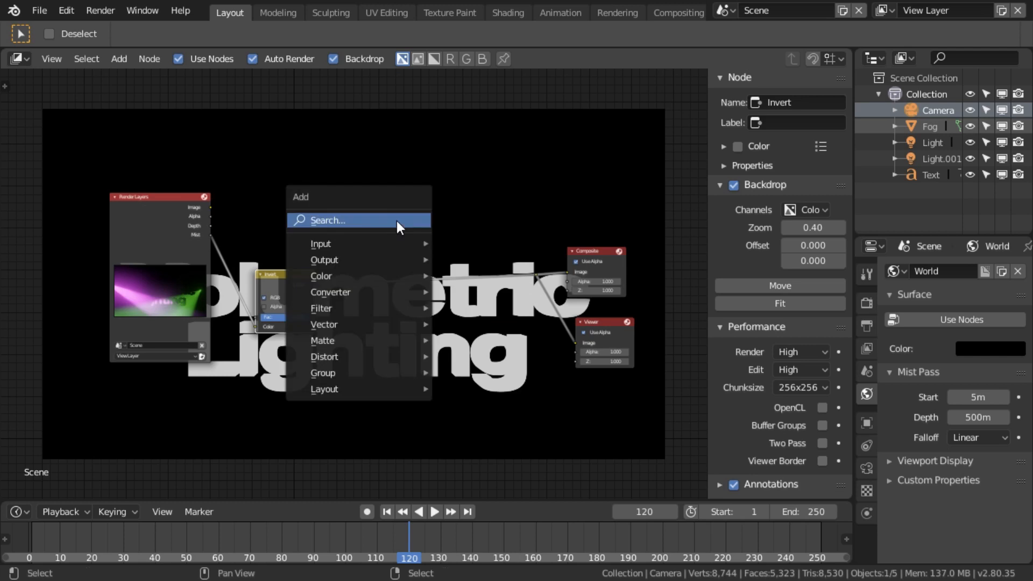
{"action": "left_click", "coordinate": [395, 219]}
{"action": "type", "text": "set a"}
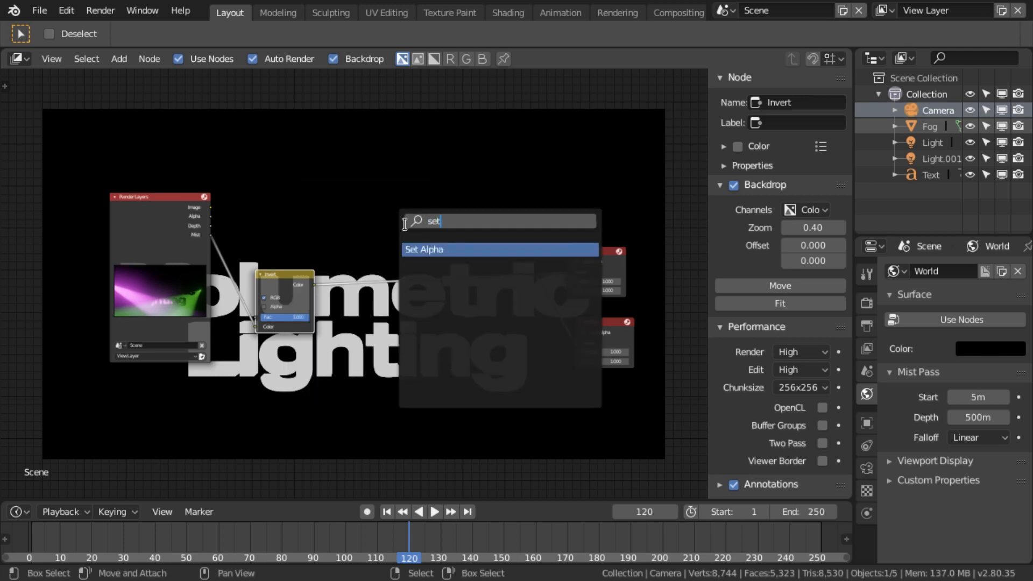
{"action": "left_click", "coordinate": [439, 248]}
{"action": "left_click", "coordinate": [441, 246]}
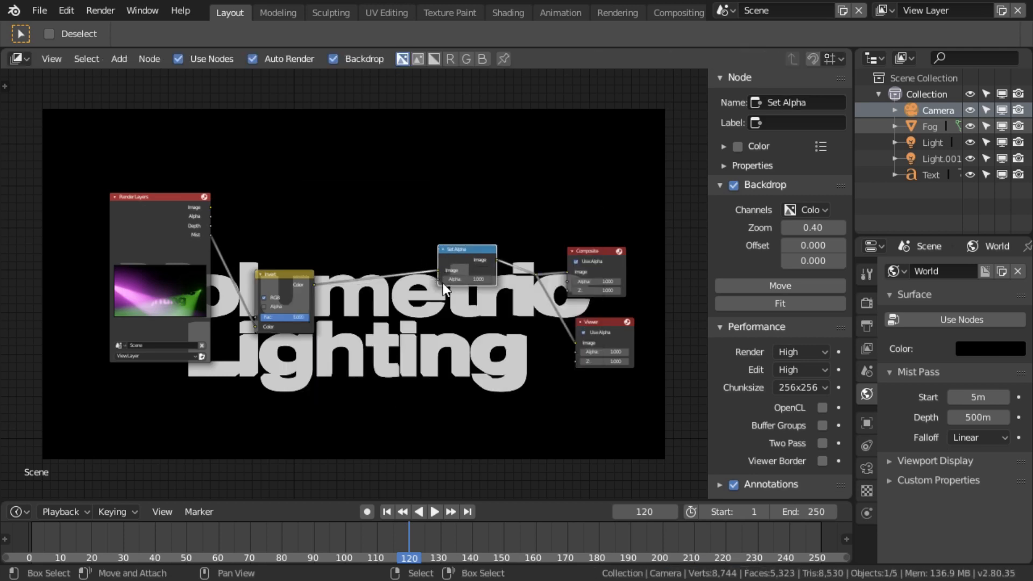
{"action": "left_click", "coordinate": [312, 286]}
{"action": "left_click_drag", "start_coordinate": [313, 284], "coordinate": [438, 278]}
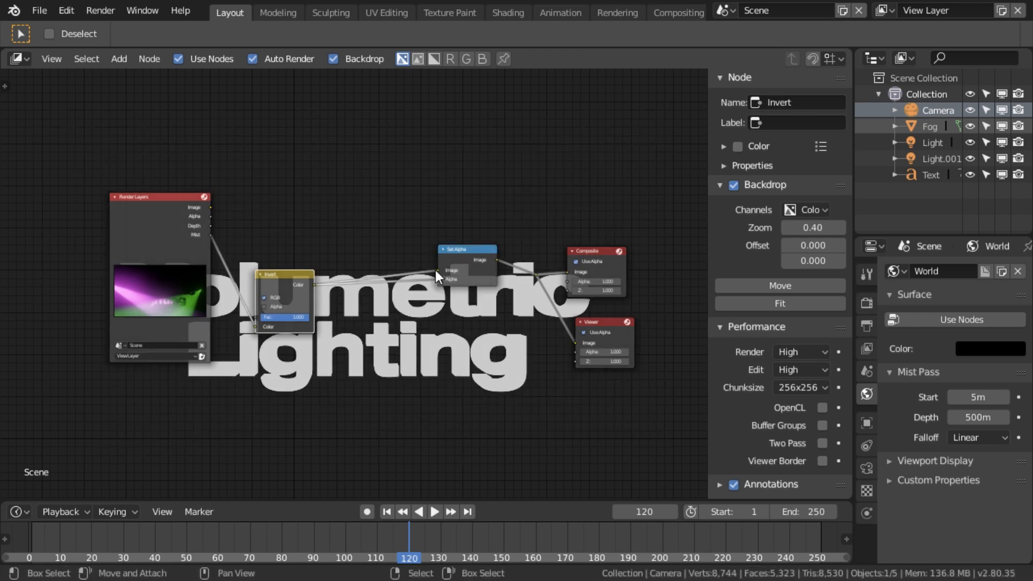
Connect the Render Layers Image output to Set Alpha's Image input and spread the Render Layers and Invert nodes apart
{"action": "left_click_drag", "start_coordinate": [210, 207], "coordinate": [443, 272]}
{"action": "middle_click_drag", "start_coordinate": [457, 394], "coordinate": [494, 367]}
{"action": "left_click_drag", "start_coordinate": [192, 194], "coordinate": [158, 193]}
{"action": "left_click_drag", "start_coordinate": [331, 243], "coordinate": [304, 298]}
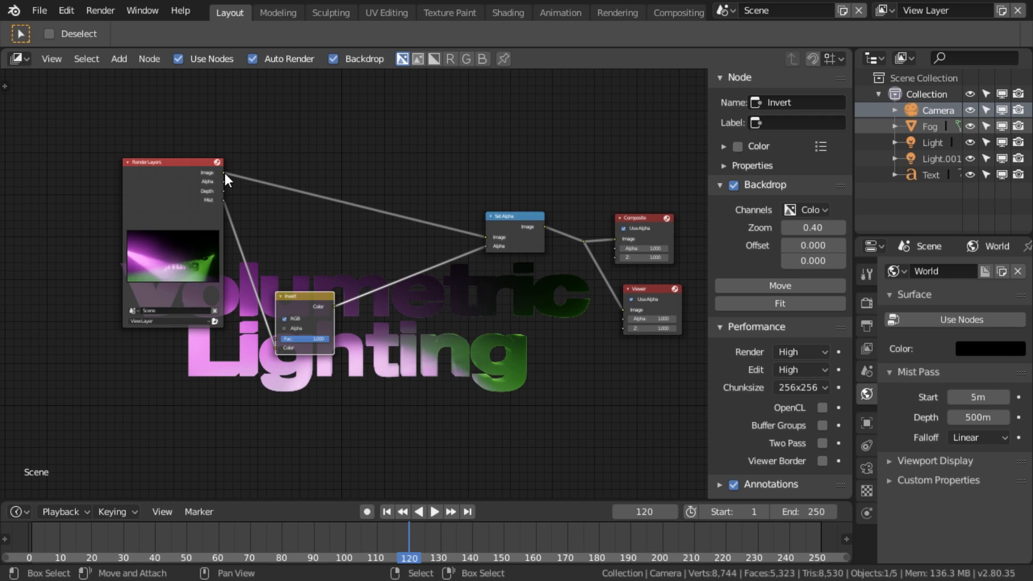
Try feeding the Render Layers Image output into Set Alpha's Alpha input in place of the Invert link
{"action": "left_click_drag", "start_coordinate": [224, 172], "coordinate": [464, 240]}
{"action": "left_click_drag", "start_coordinate": [224, 174], "coordinate": [490, 246]}
{"action": "mouse_move", "coordinate": [489, 346]}
{"action": "middle_mouse_down"}
{"action": "mouse_move", "coordinate": [461, 312]}
{"action": "mouse_move", "coordinate": [472, 336]}
{"action": "middle_mouse_up"}
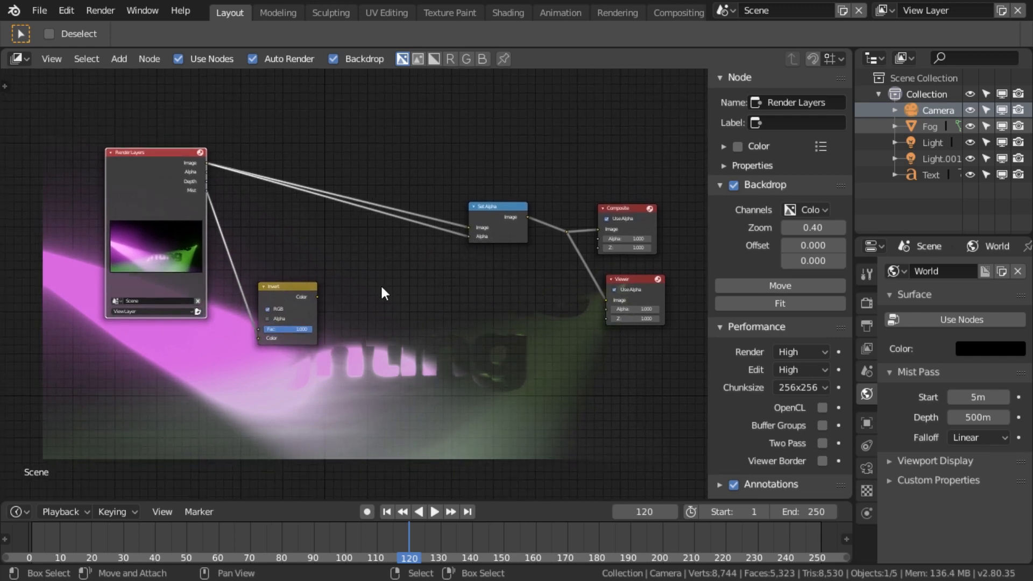
Move the Invert node up slightly and add a Math node between it and the Set Alpha node
{"action": "left_click_drag", "start_coordinate": [290, 294], "coordinate": [287, 260]}
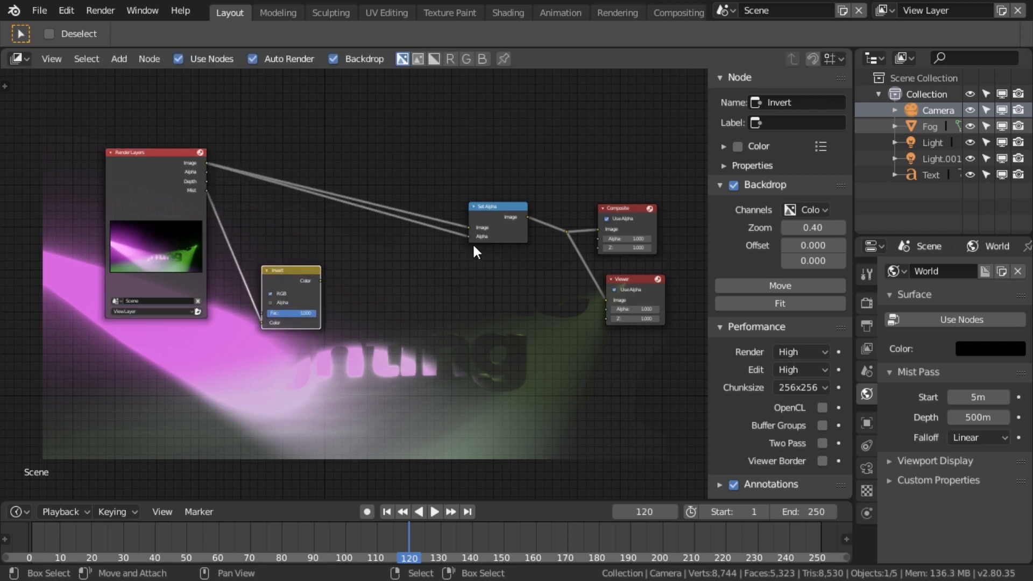
{"action": "key", "text": "shift+a"}
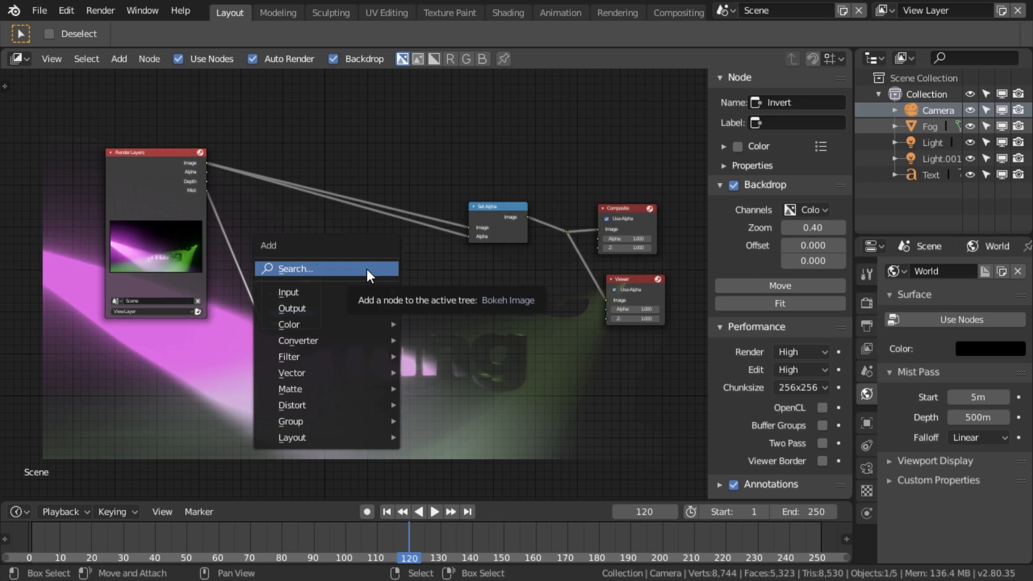
{"action": "left_click", "coordinate": [366, 267]}
{"action": "type", "text": "math"}
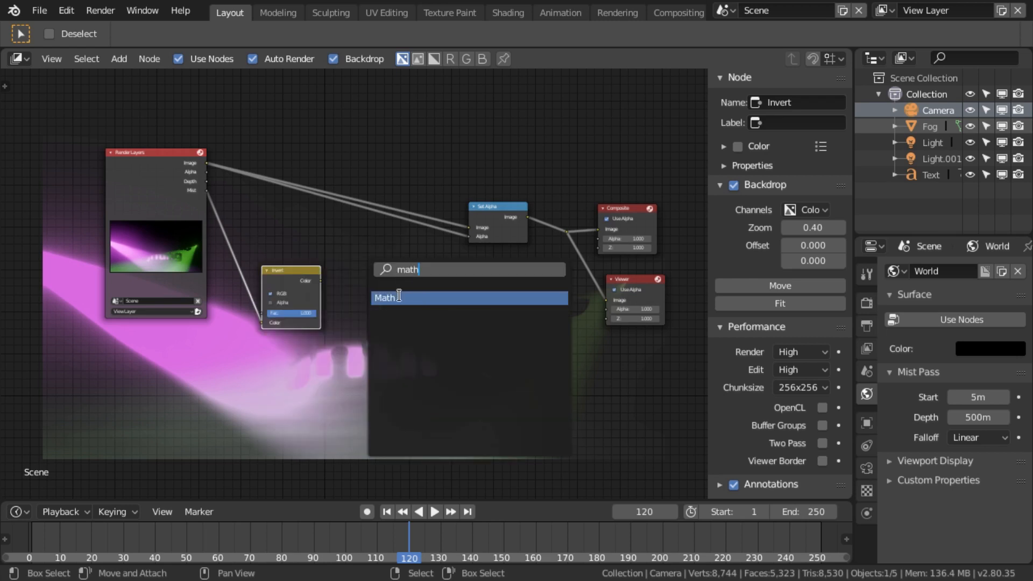
{"action": "left_click", "coordinate": [399, 297]}
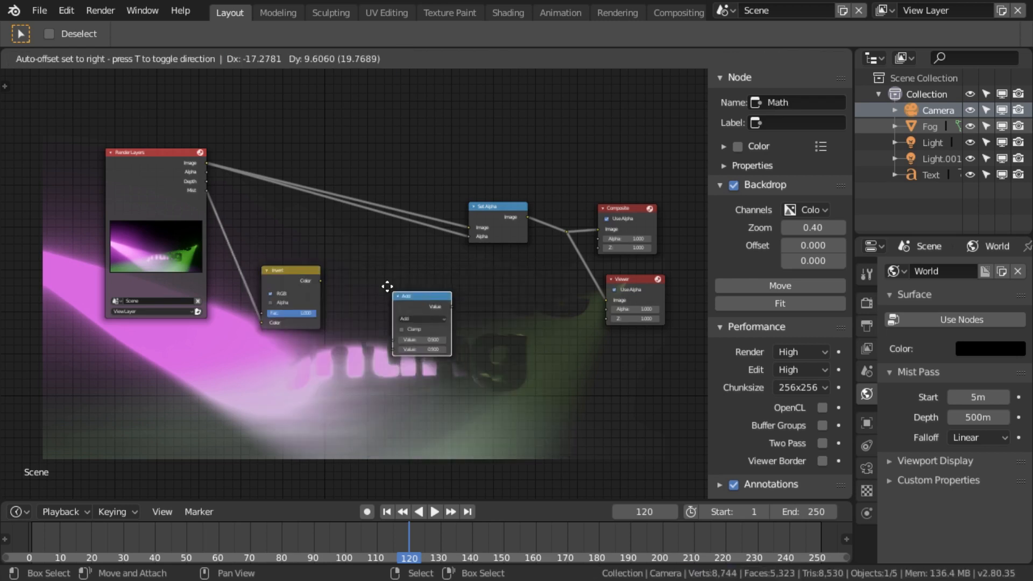
{"action": "left_click", "coordinate": [369, 237]}
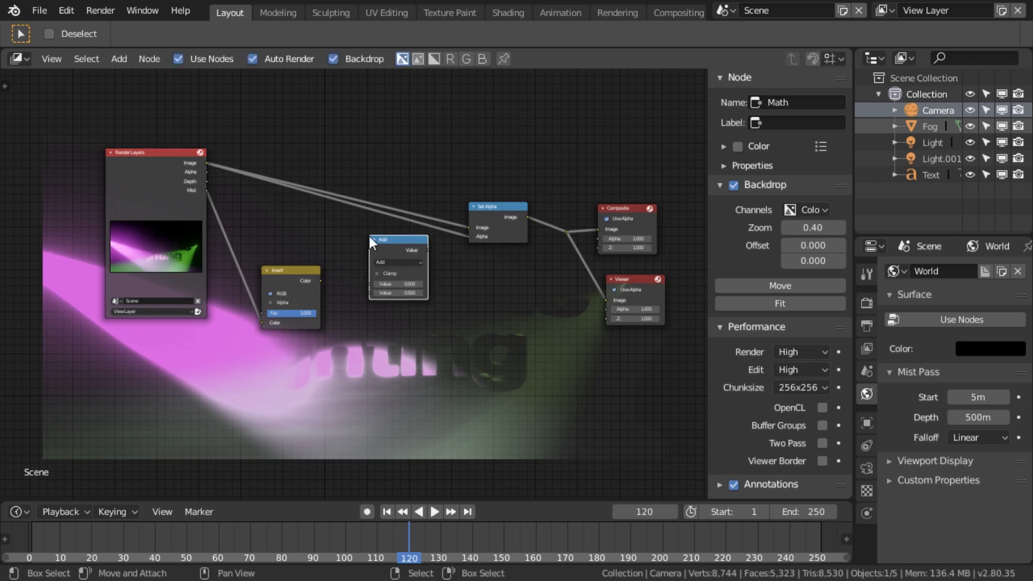
Feed the Render Layers Image and Invert Color into the Math node's first and second values, and link its output to Set Alpha's Alpha
{"action": "left_click_drag", "start_coordinate": [206, 162], "coordinate": [370, 293]}
{"action": "left_click_drag", "start_coordinate": [428, 250], "coordinate": [443, 247]}
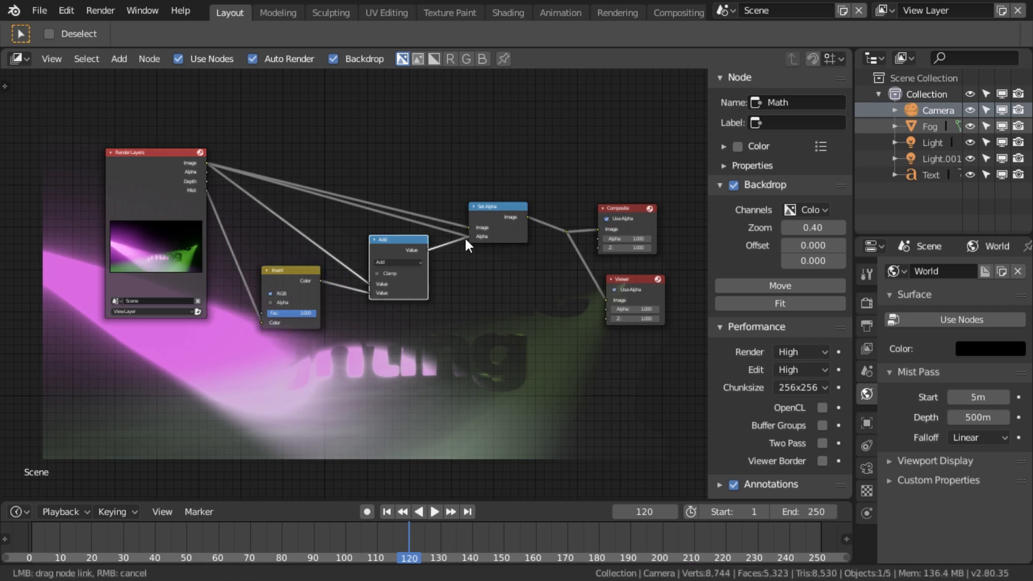
{"action": "left_click_drag", "start_coordinate": [465, 240], "coordinate": [470, 240]}
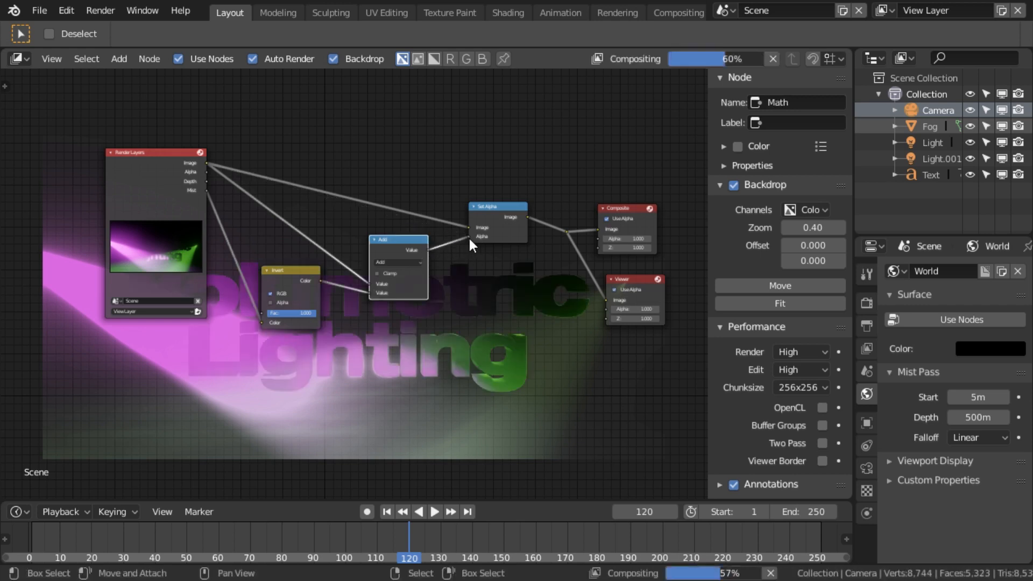
Set the Math node's operation to Maximum and enable Clamp
{"action": "left_click", "coordinate": [399, 262]}
{"action": "left_click", "coordinate": [401, 163]}
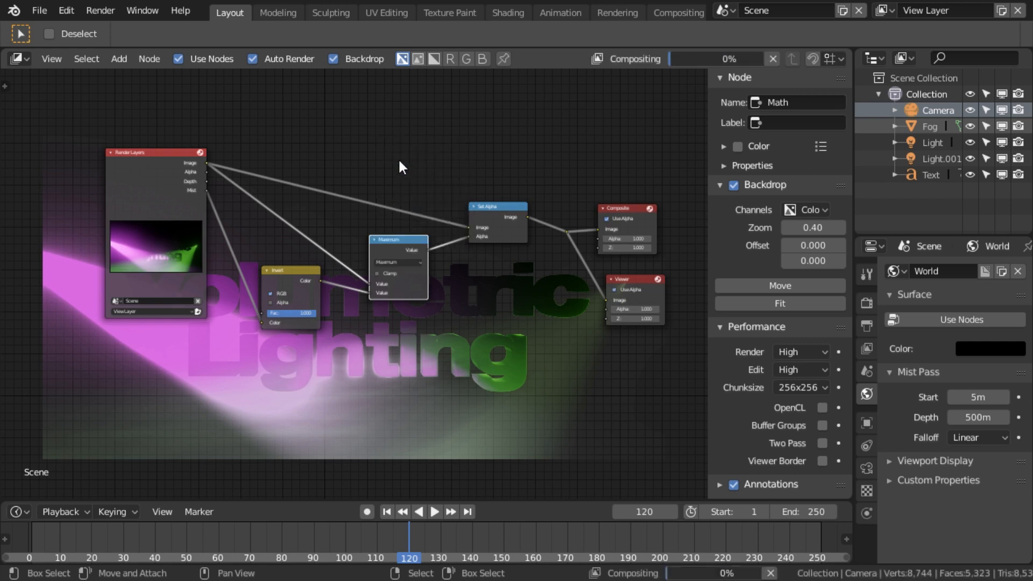
{"action": "middle_click_drag", "start_coordinate": [431, 353], "coordinate": [466, 335]}
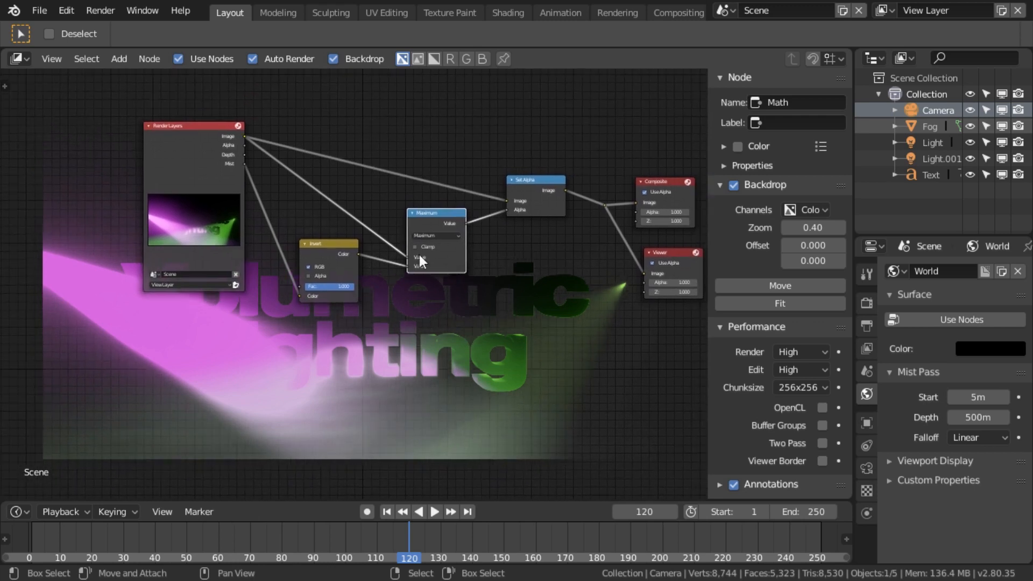
{"action": "left_click", "coordinate": [418, 246]}
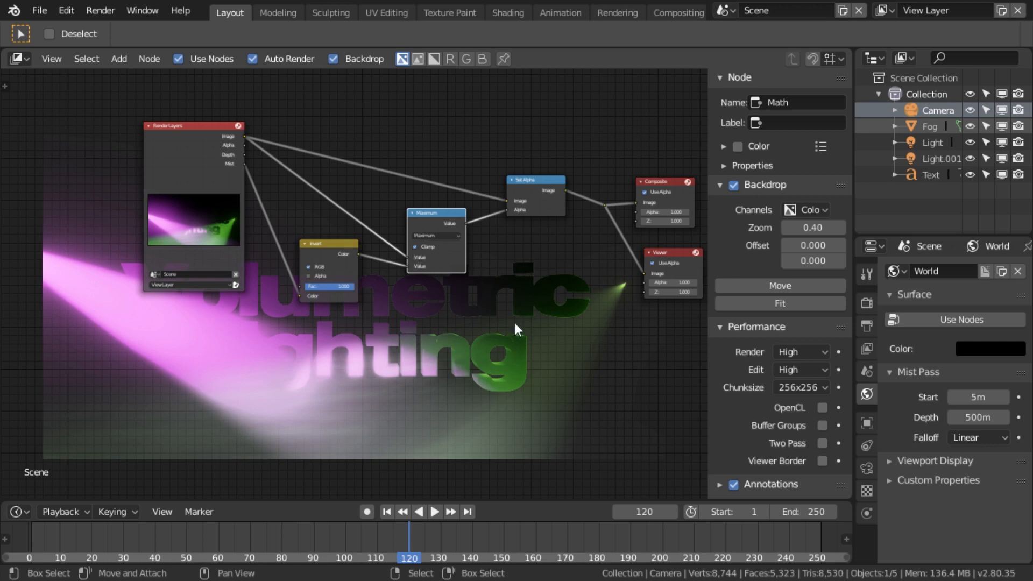
{"action": "middle_click_drag", "start_coordinate": [515, 321], "coordinate": [452, 305]}
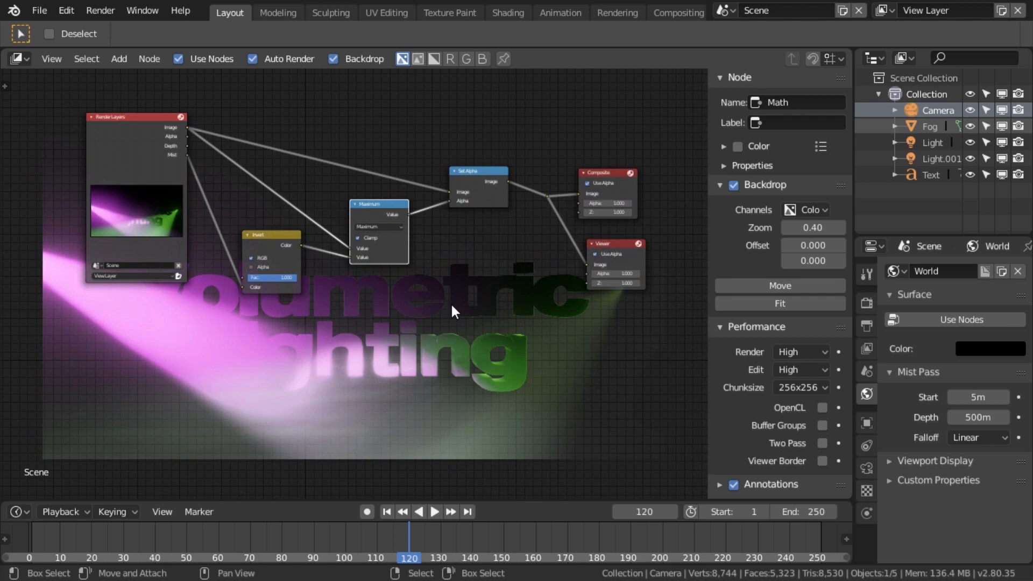
Open the file browser for choosing the render output folder in the scene's output settings
{"action": "left_click", "coordinate": [867, 303]}
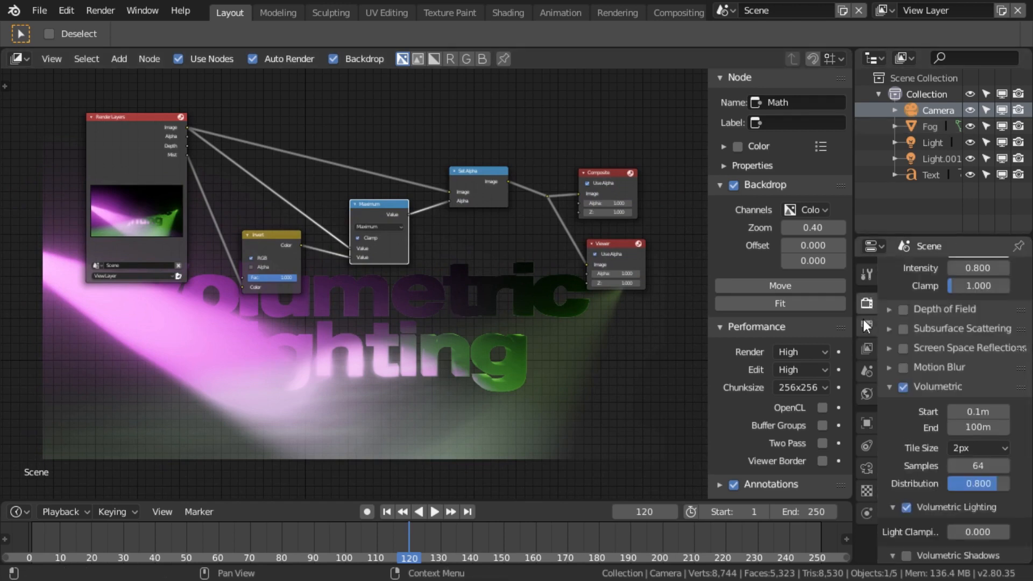
{"action": "left_click", "coordinate": [866, 325]}
{"action": "scroll", "coordinate": [919, 432], "scroll_direction": "down", "scroll_amount": 5}
{"action": "left_click", "coordinate": [932, 434]}
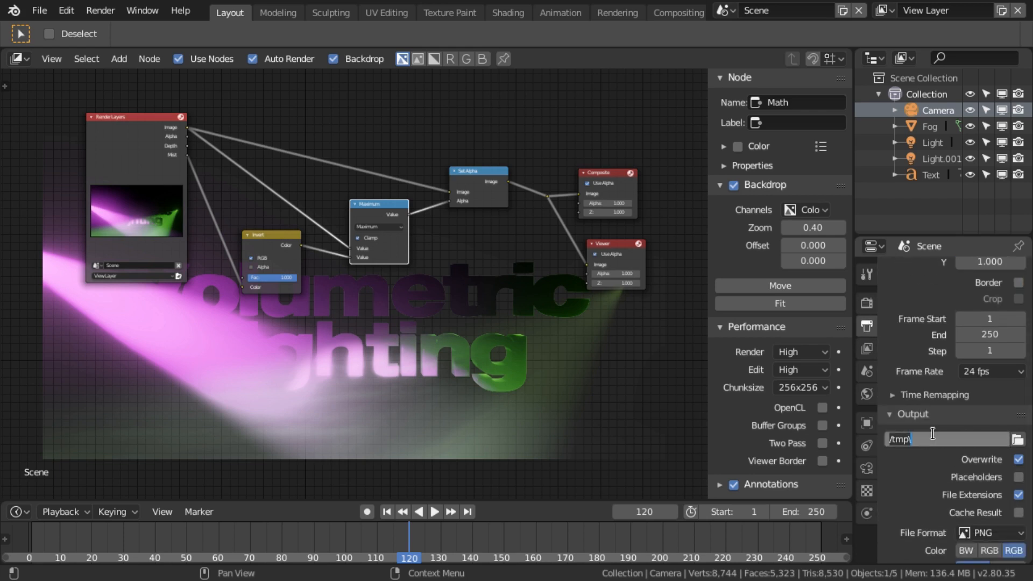
{"action": "left_click", "coordinate": [1009, 405]}
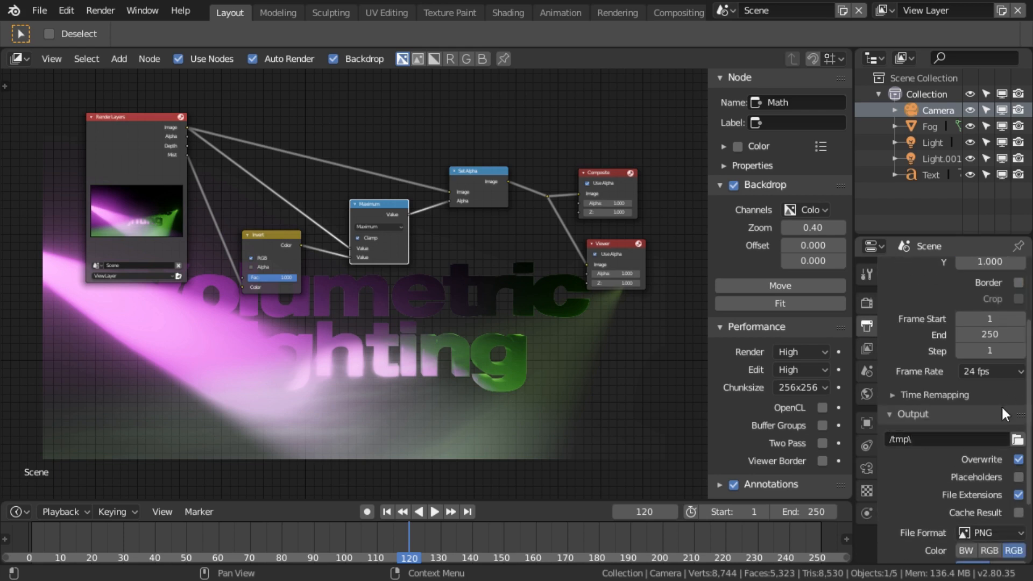
{"action": "left_click", "coordinate": [1020, 439]}
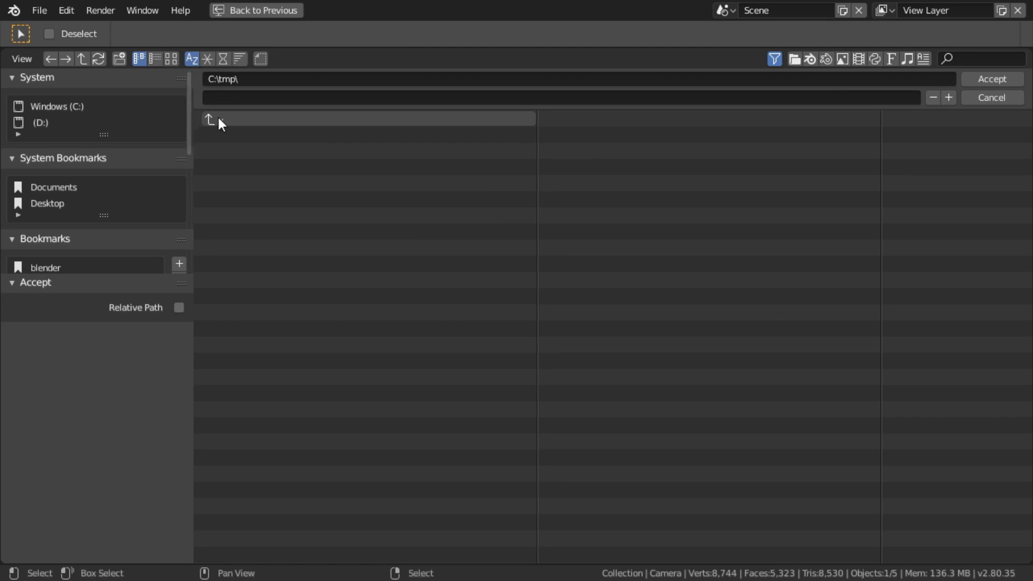